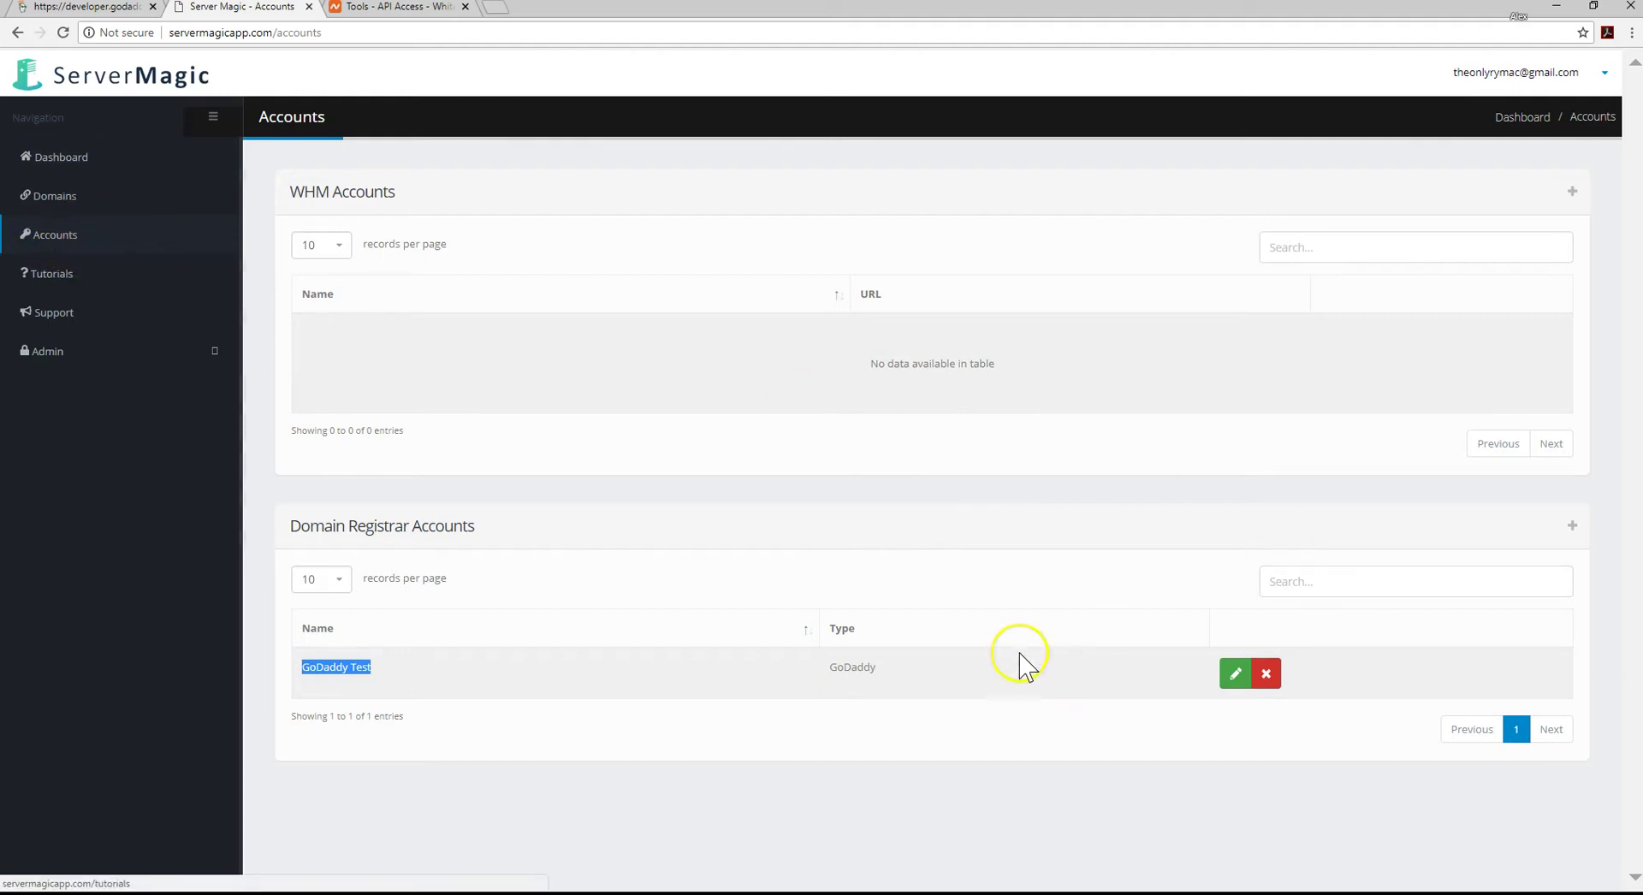
# Start a new domain registrar account named "Namecheap Test" with the type set to Namecheap.
pyautogui.moveTo(295, 528); pyautogui.dragTo(453, 541)
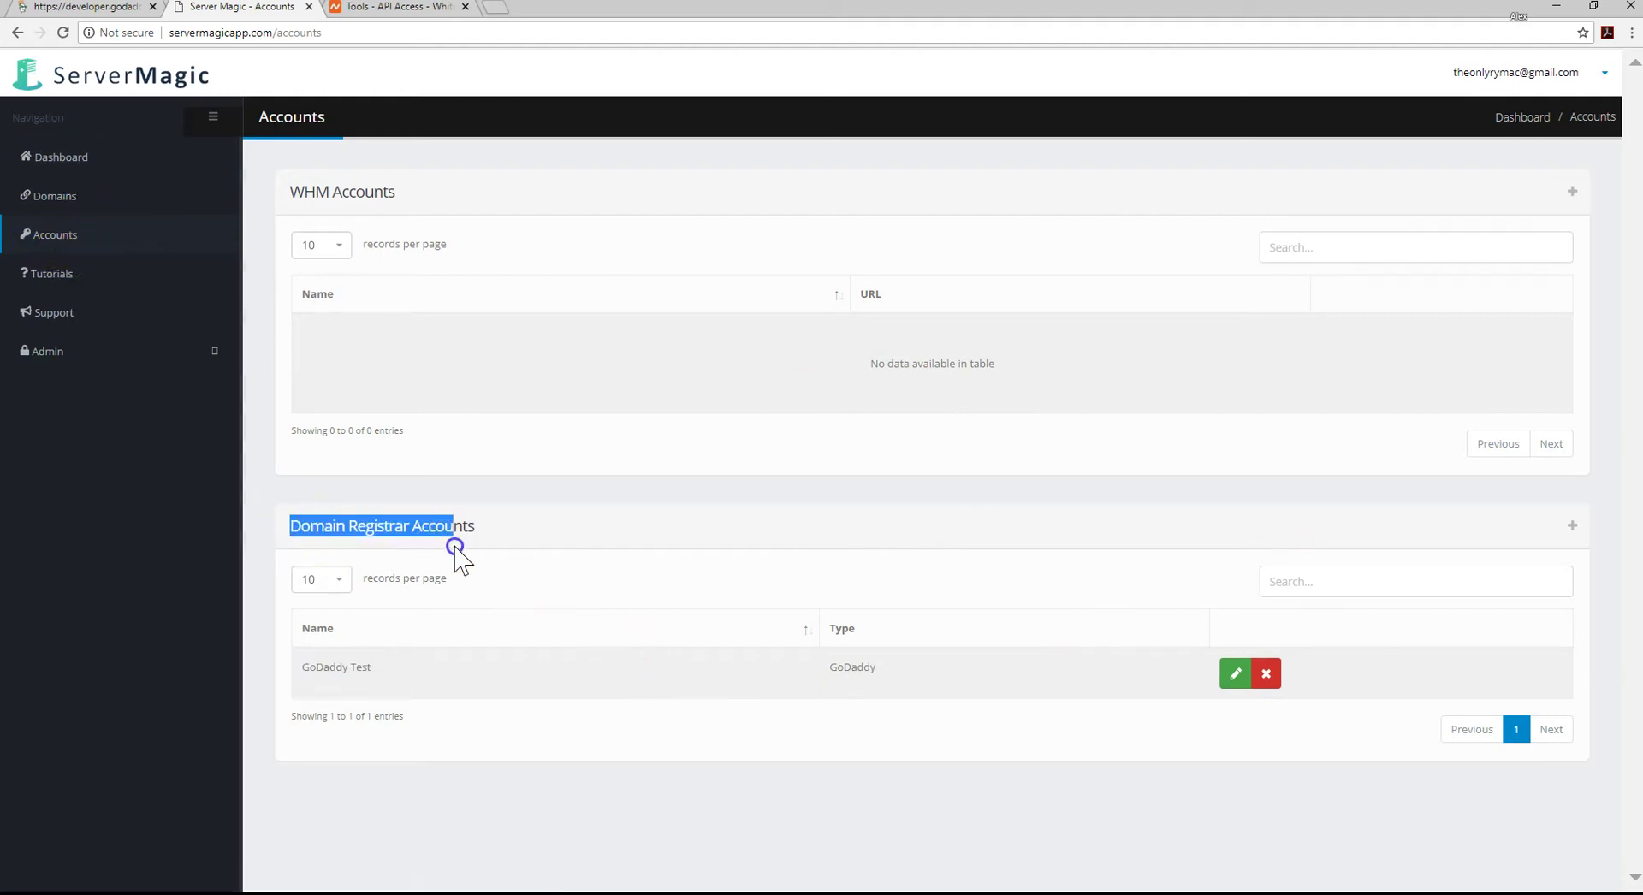
pyautogui.click(580, 529)
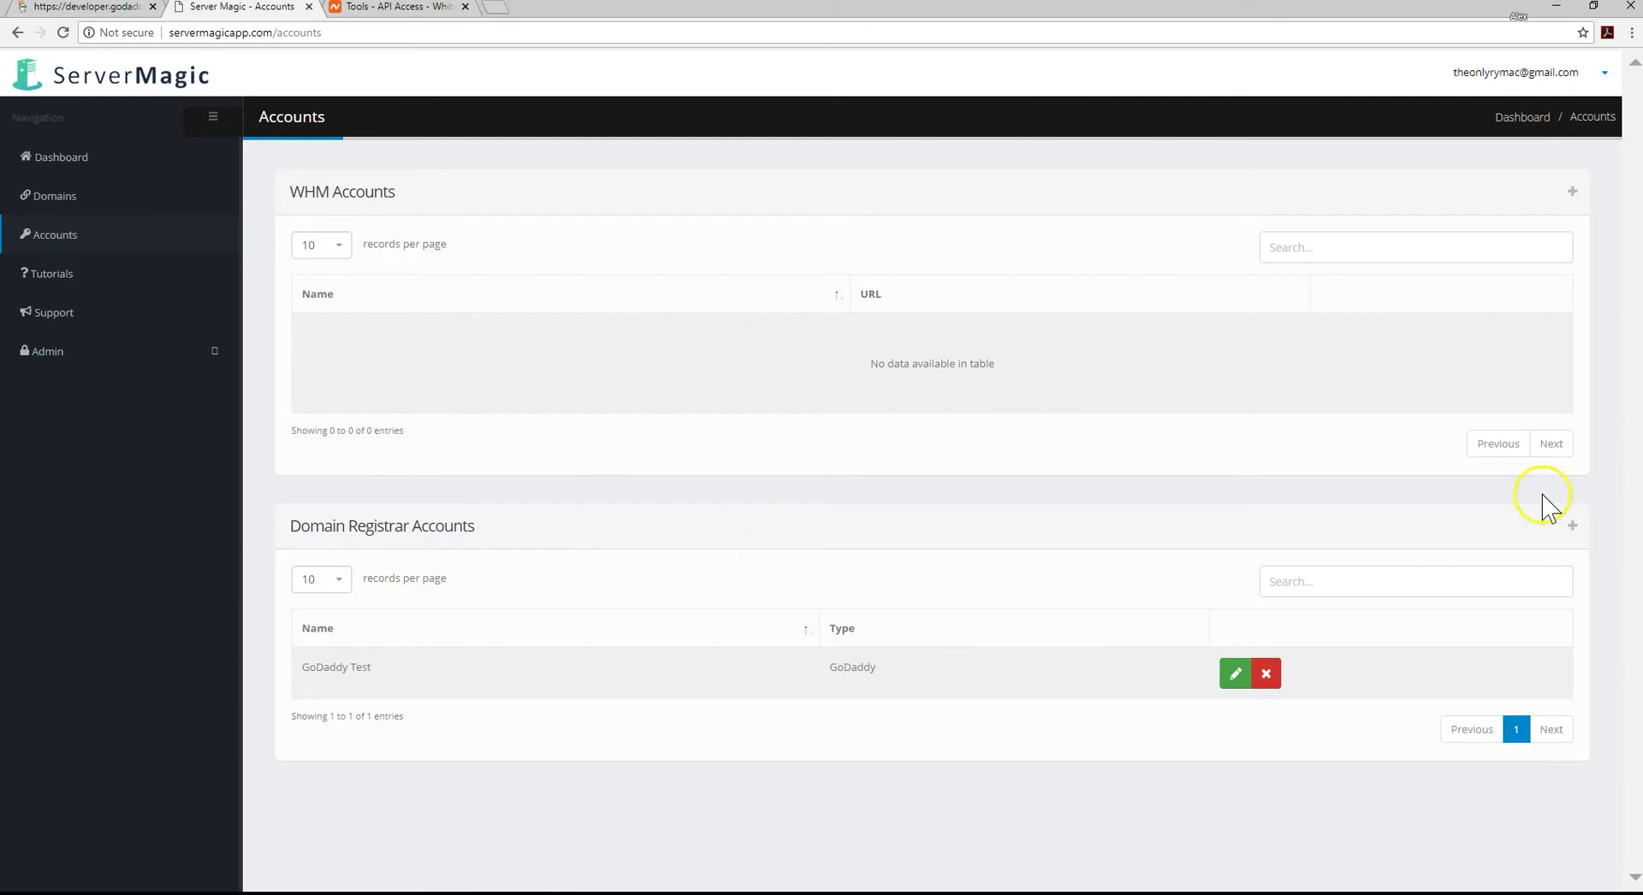
pyautogui.click(1572, 526)
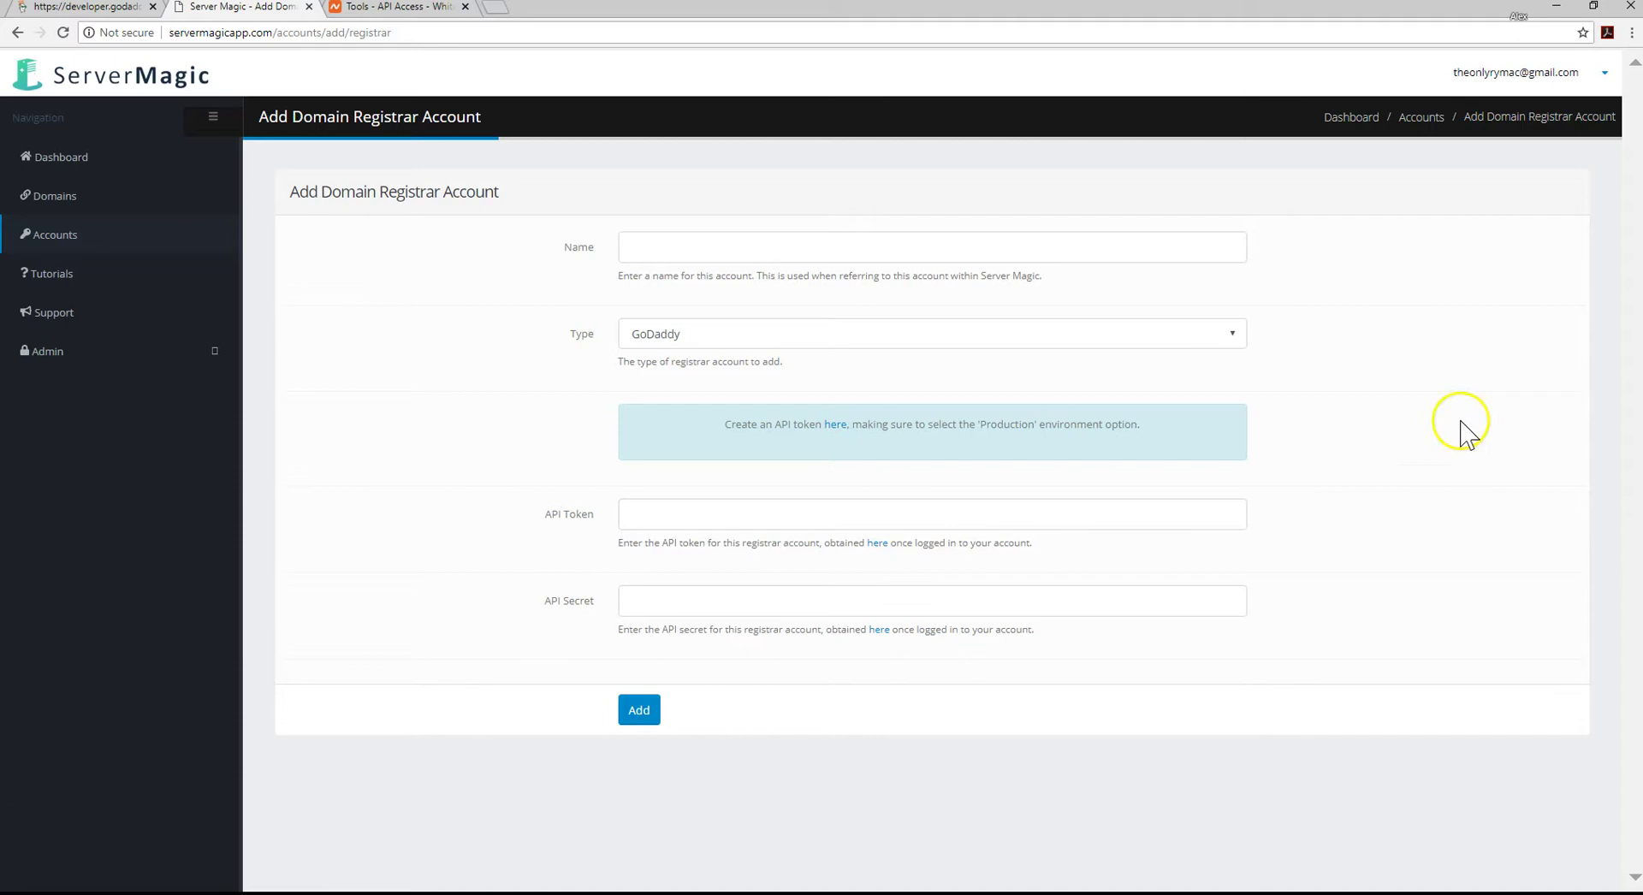
pyautogui.click(736, 251)
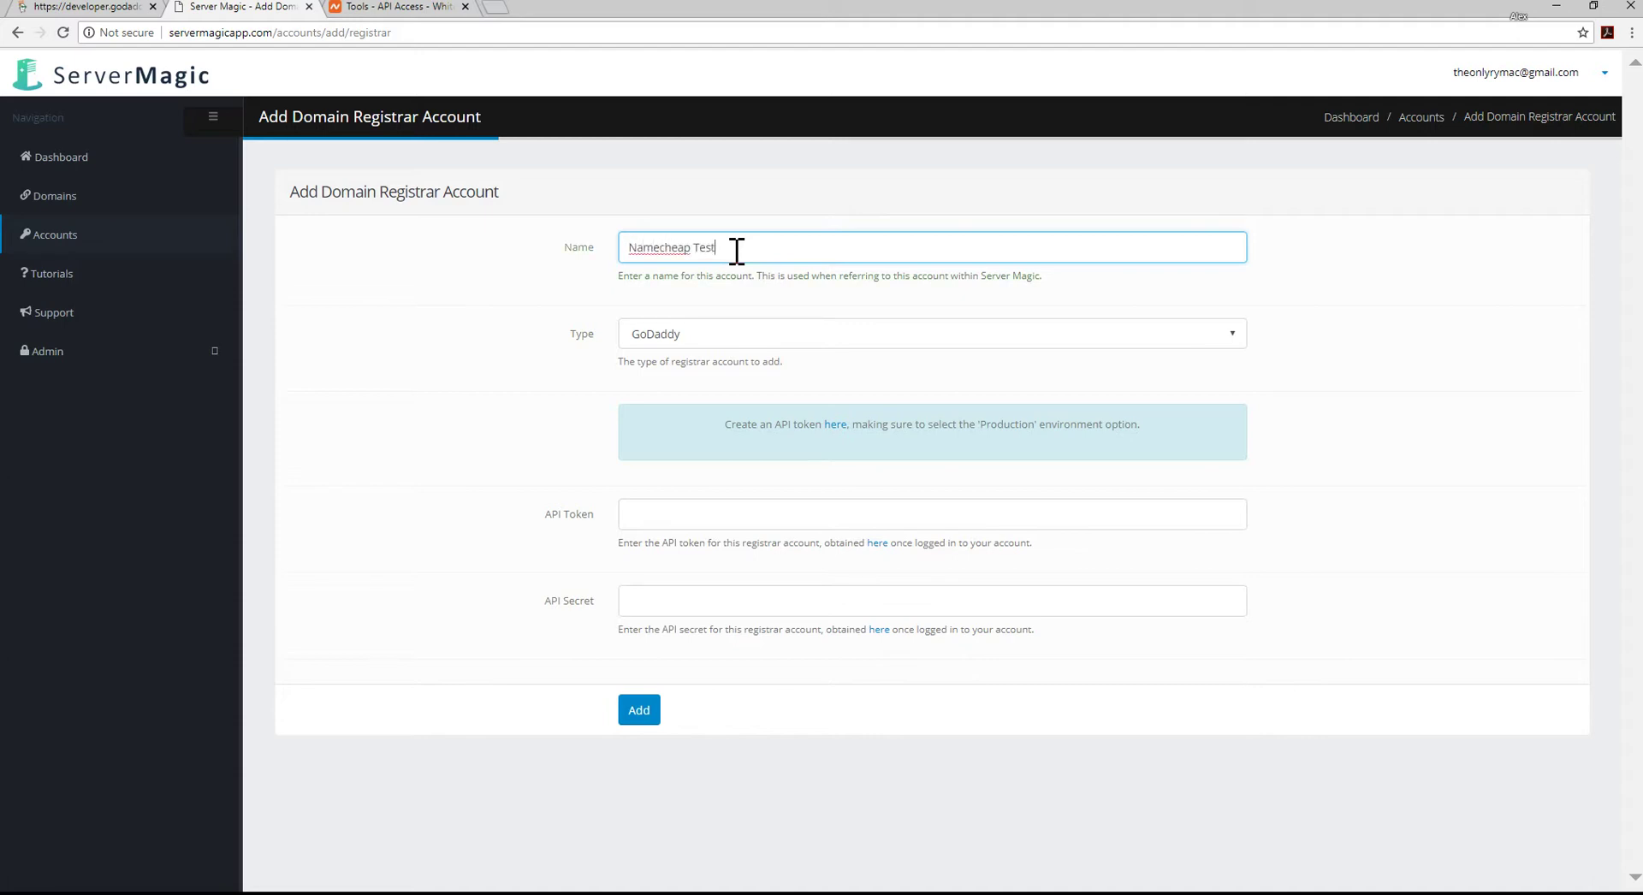
pyautogui.click(710, 337)
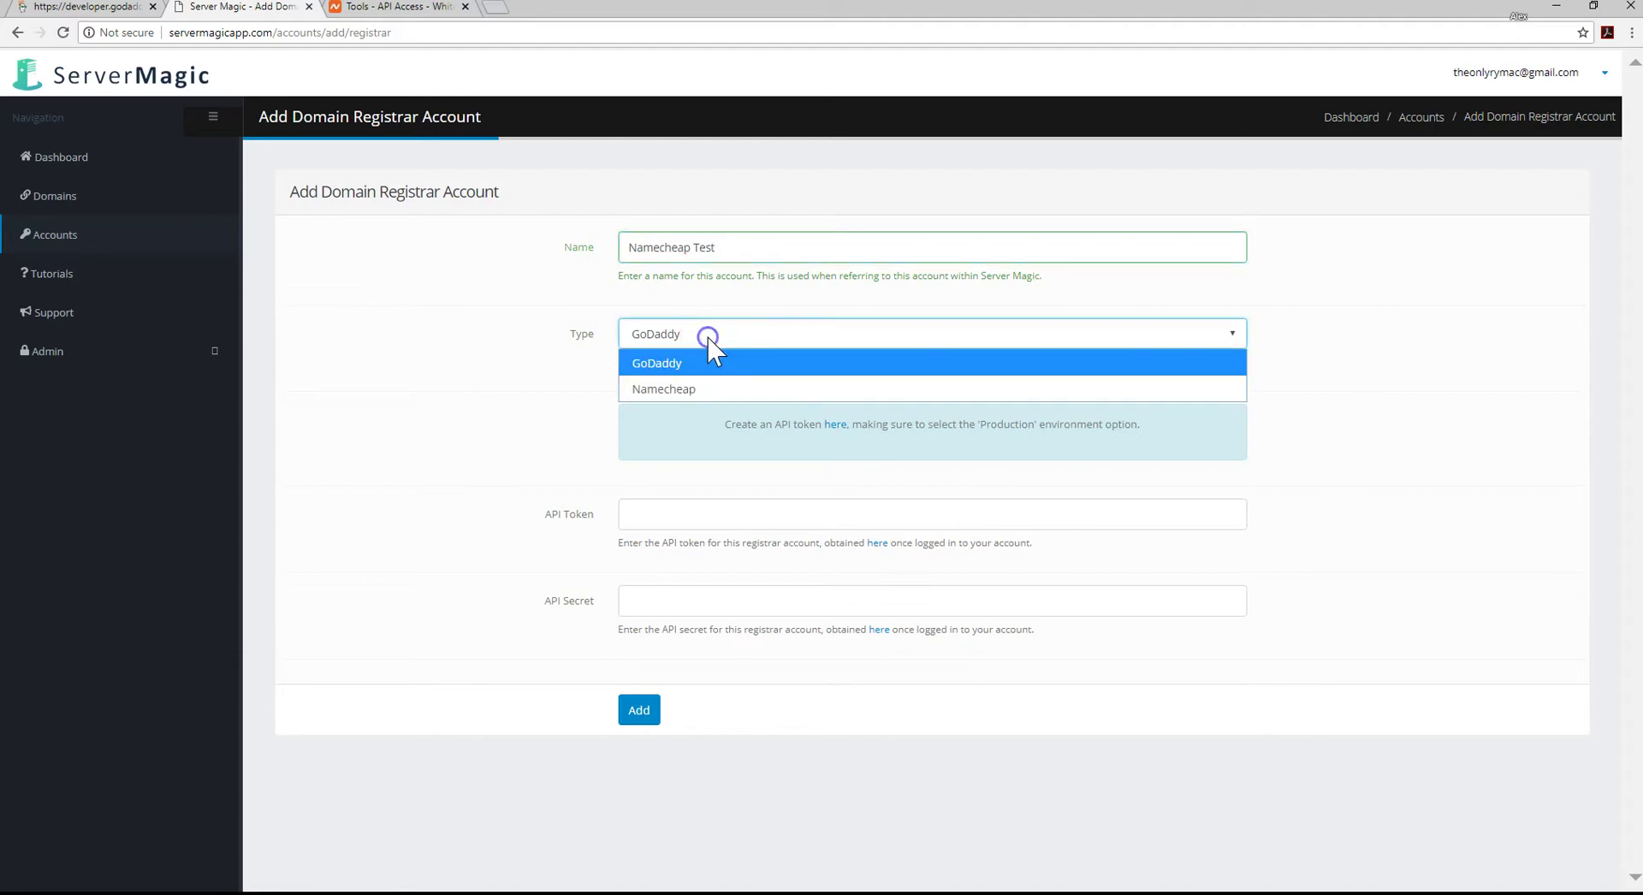
pyautogui.click(695, 390)
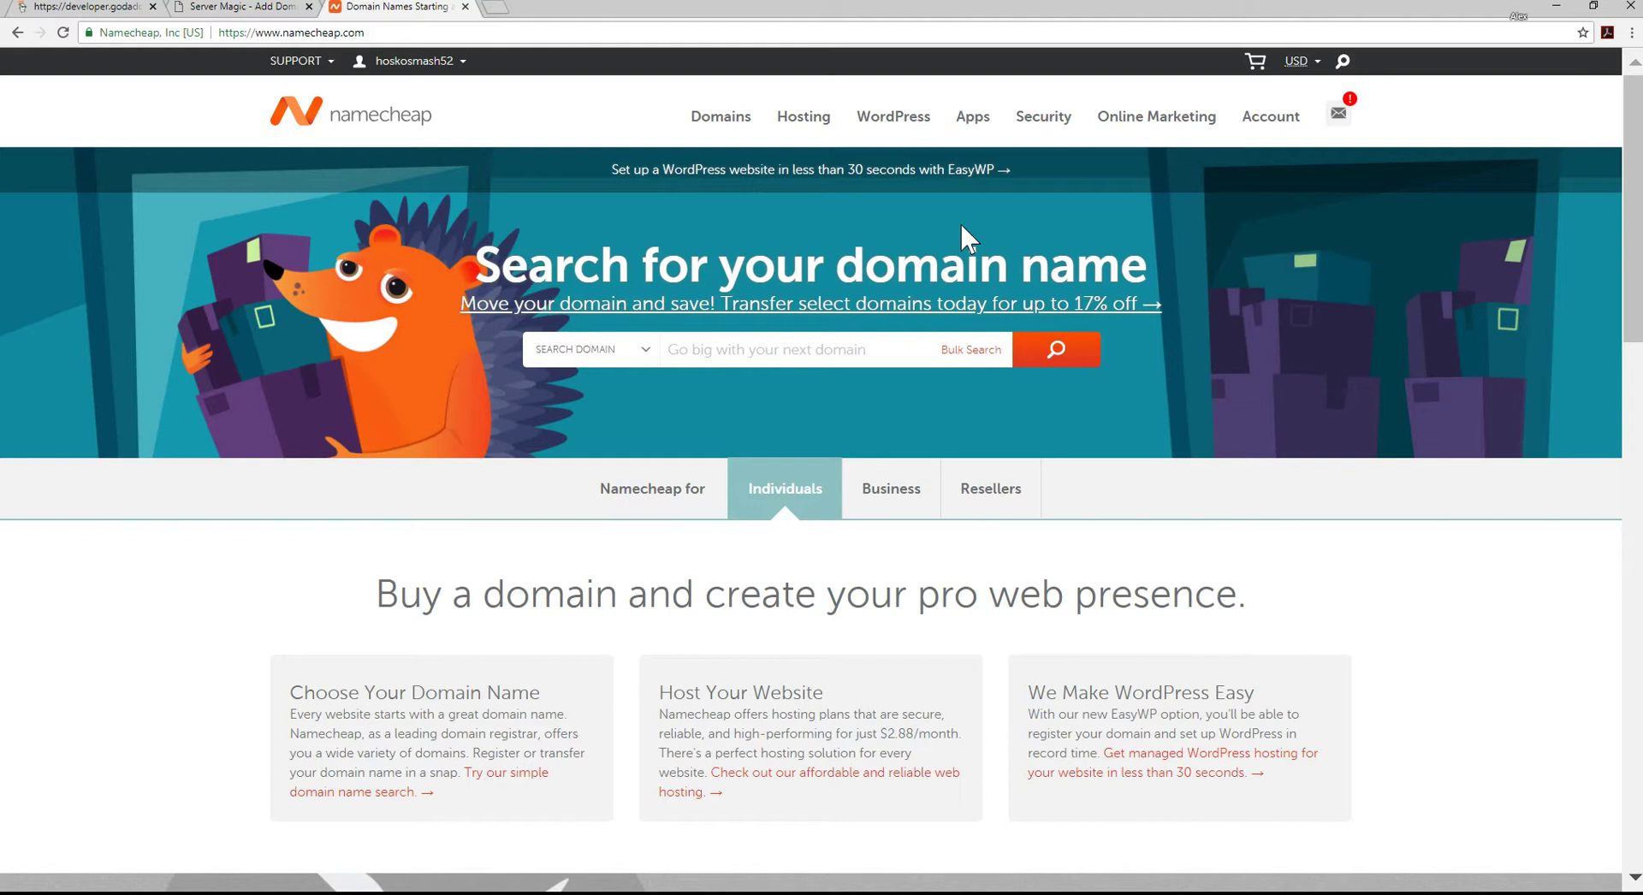
# Switch to the Namecheap site and open the Namecheap API Access settings from the profile's tools.
pyautogui.moveTo(1276, 131)
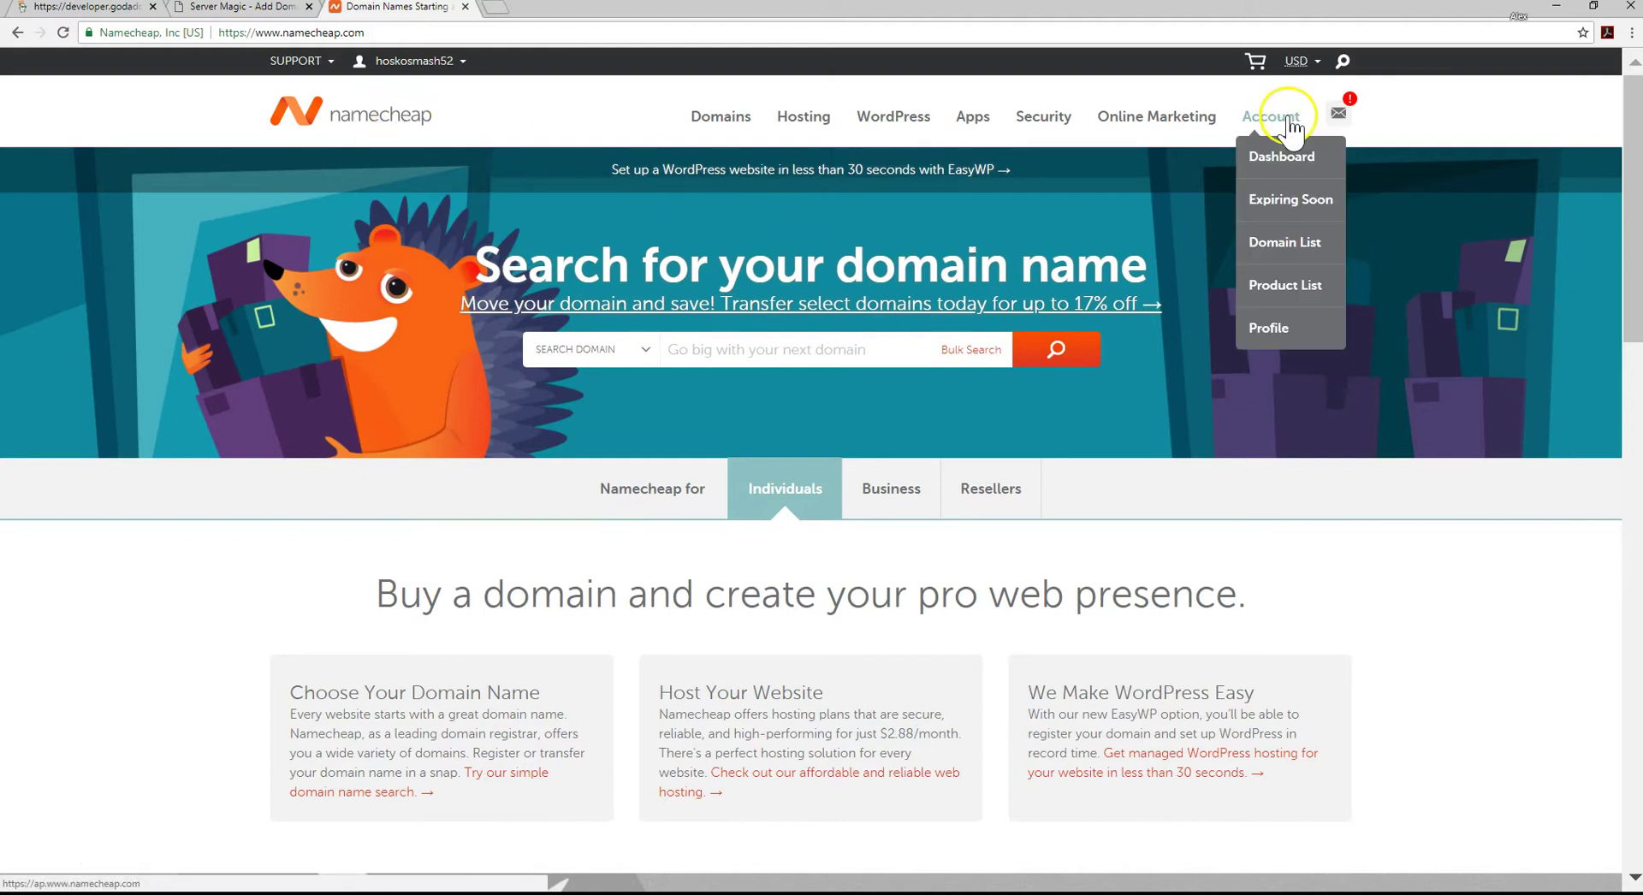
pyautogui.click(1266, 333)
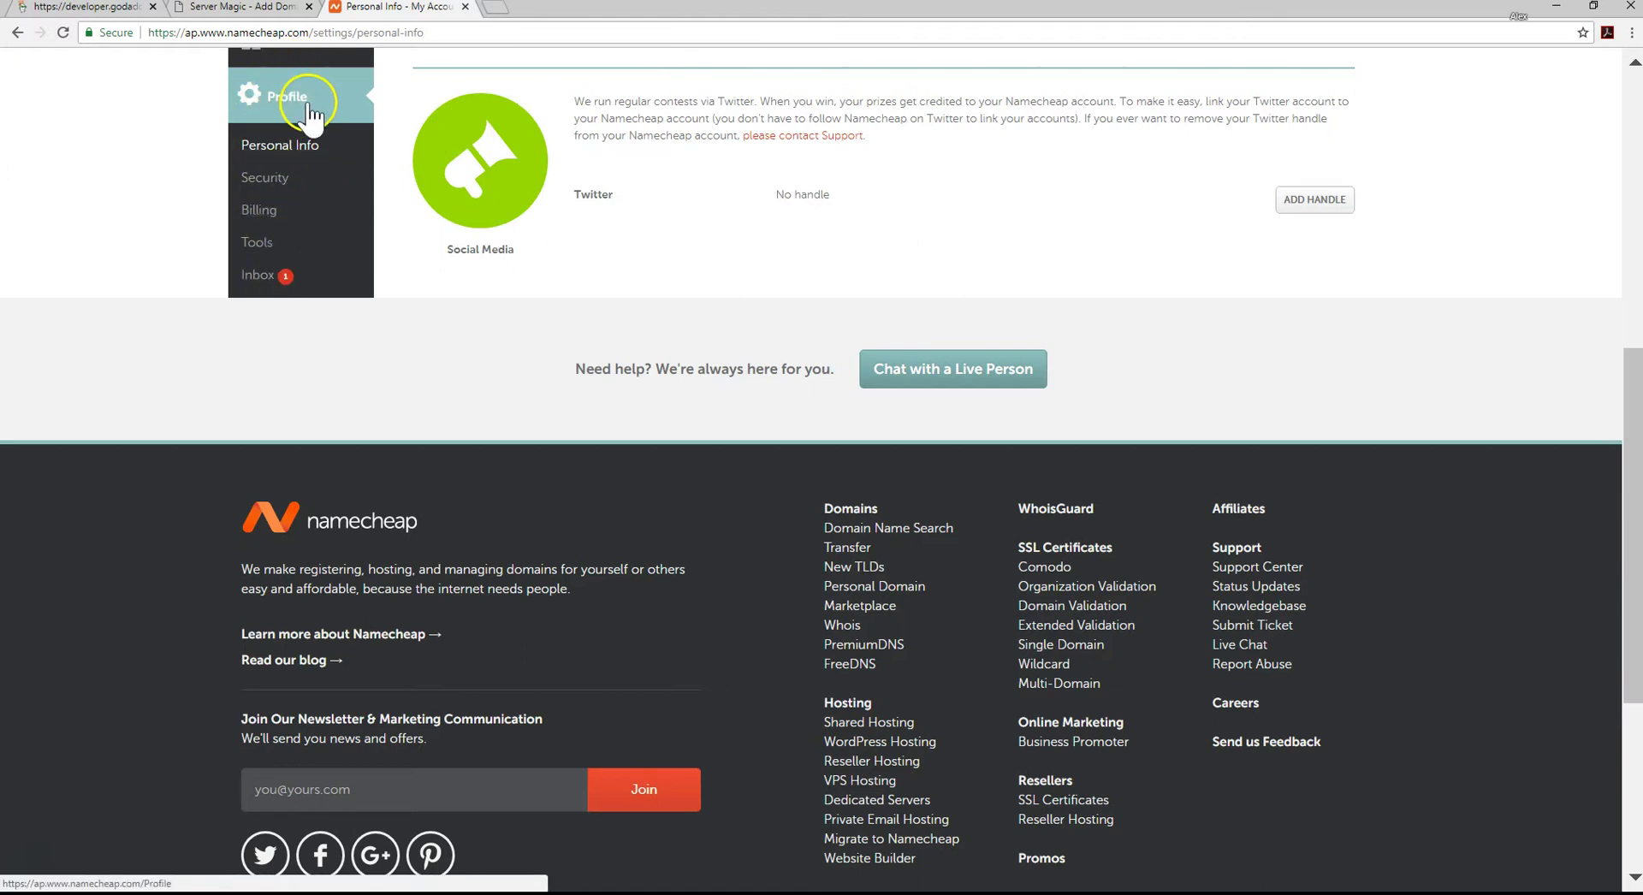
pyautogui.click(256, 244)
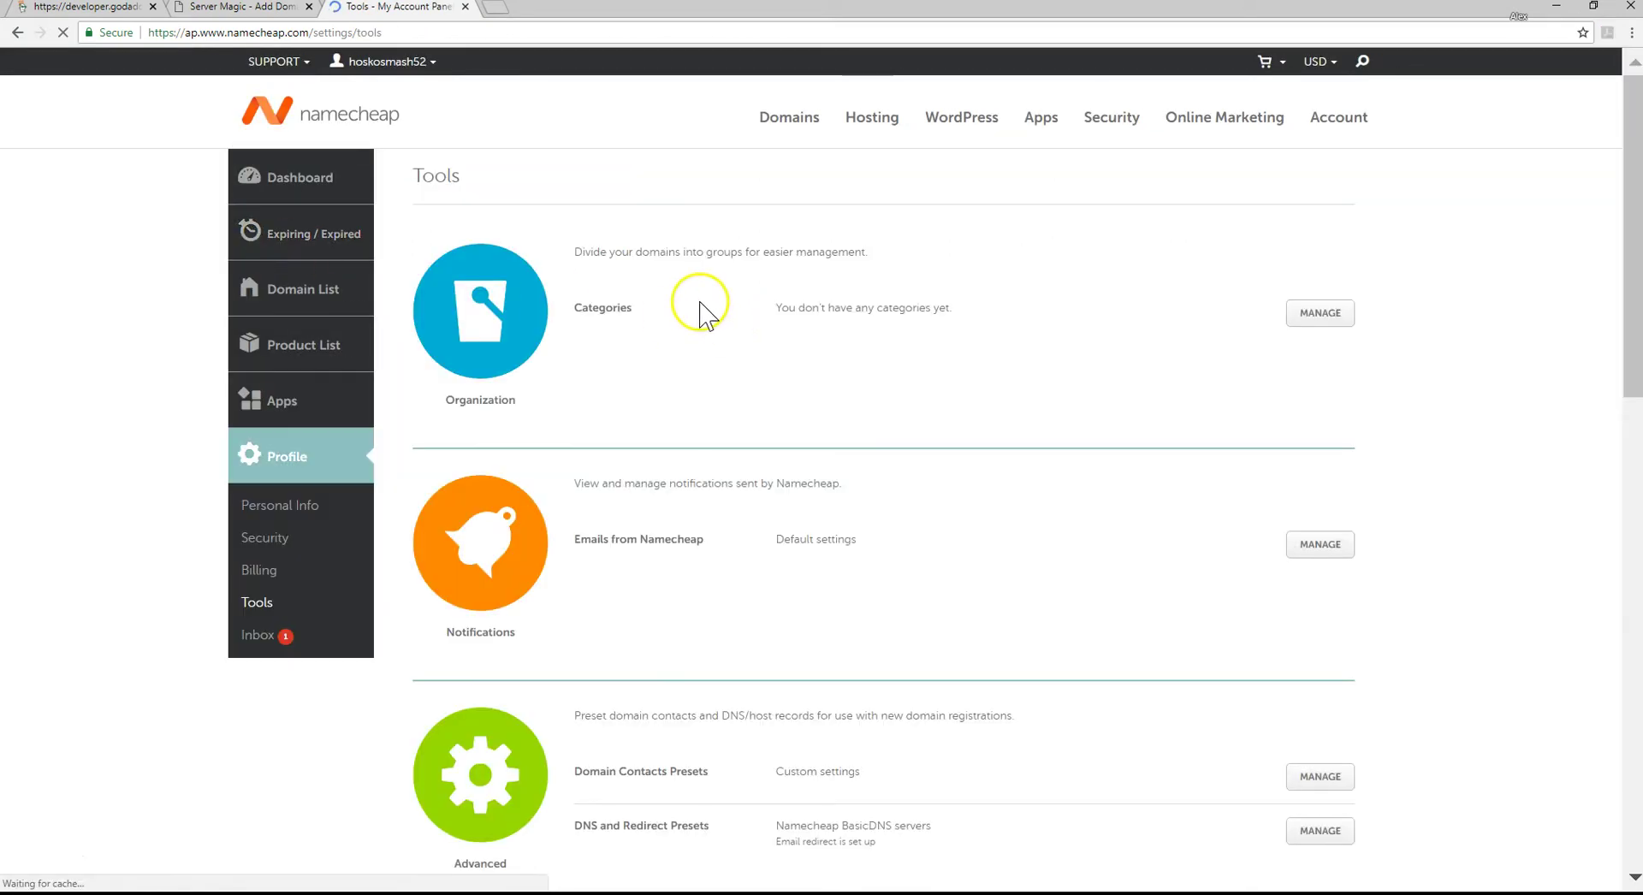
pyautogui.scroll(-5, 698, 311)
pyautogui.scroll(-2, 698, 312)
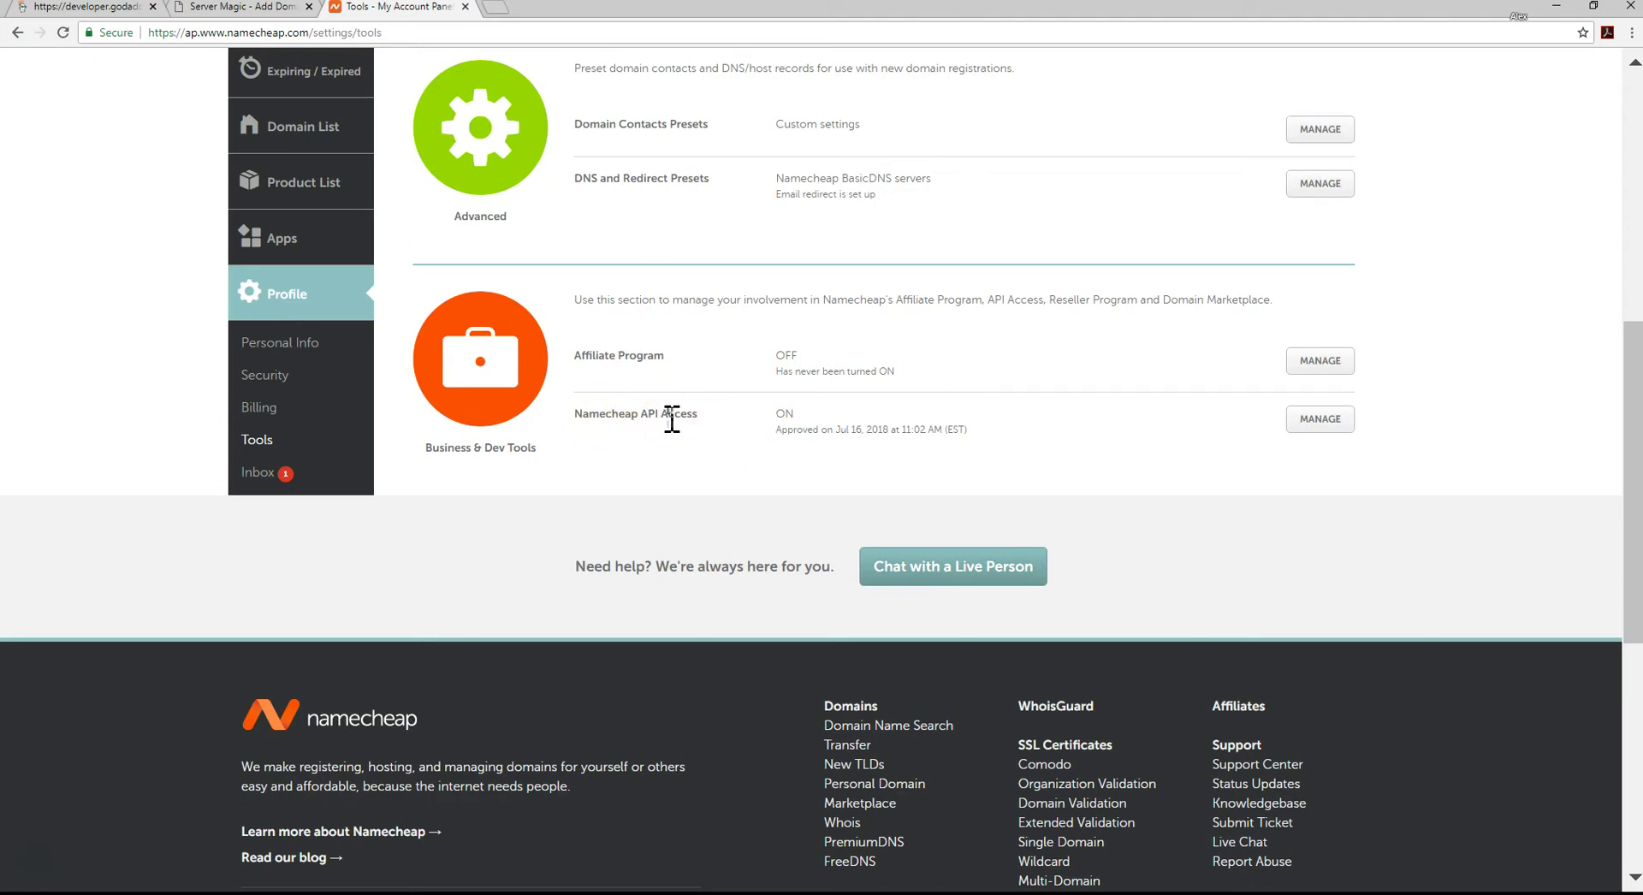
pyautogui.click(1320, 418)
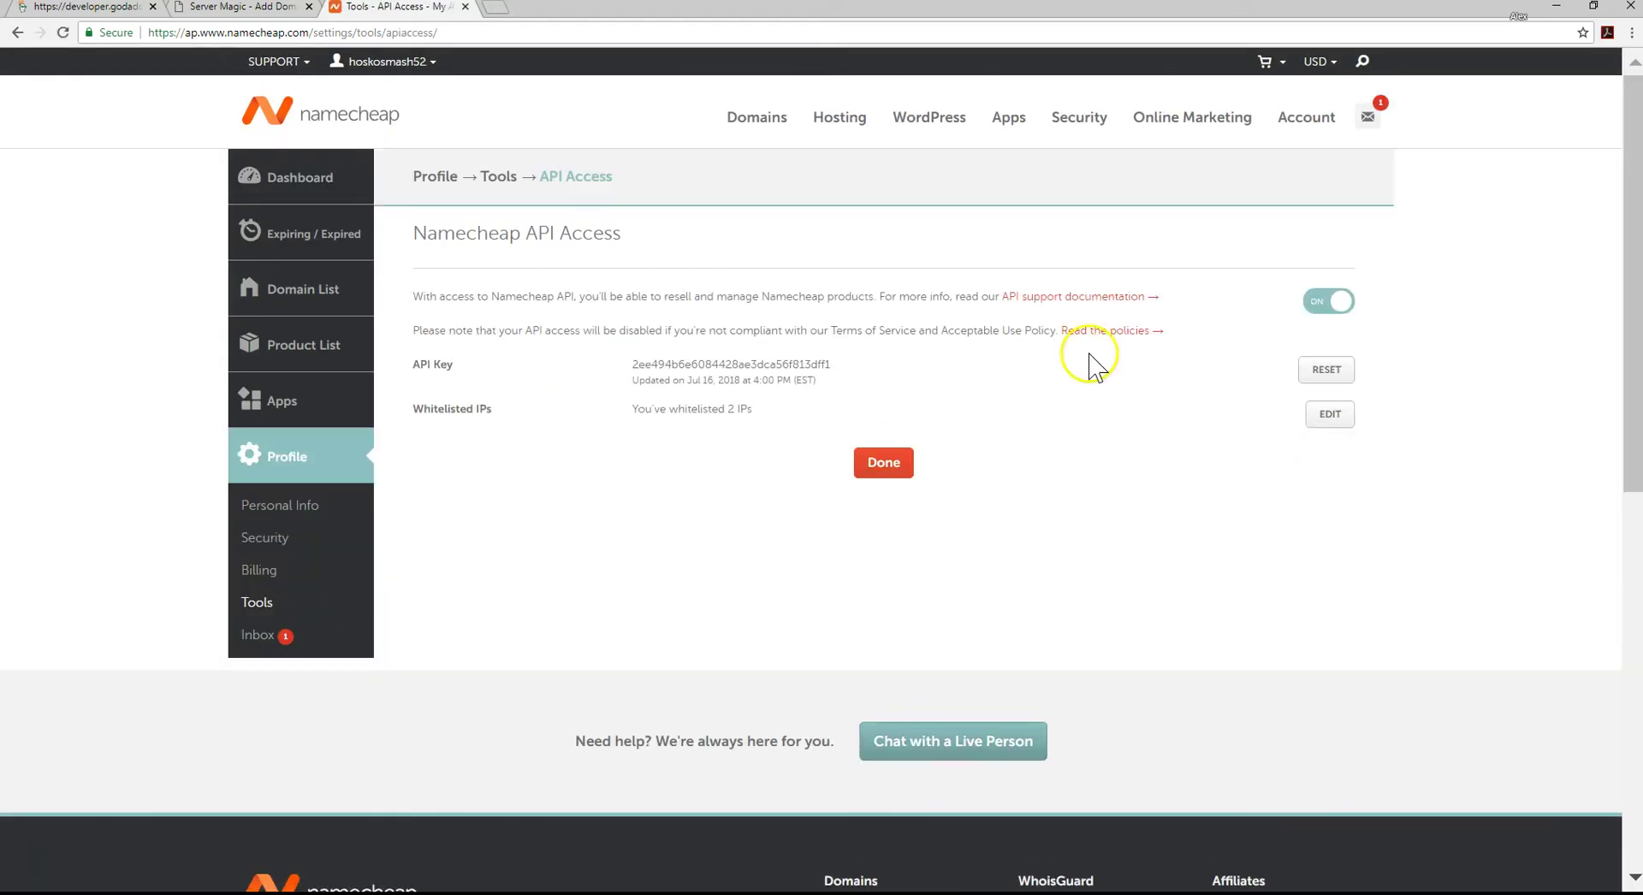
# Open the list of whitelisted IPs for Namecheap API access for editing.
pyautogui.click(824, 357)
pyautogui.click(616, 432)
pyautogui.click(1331, 415)
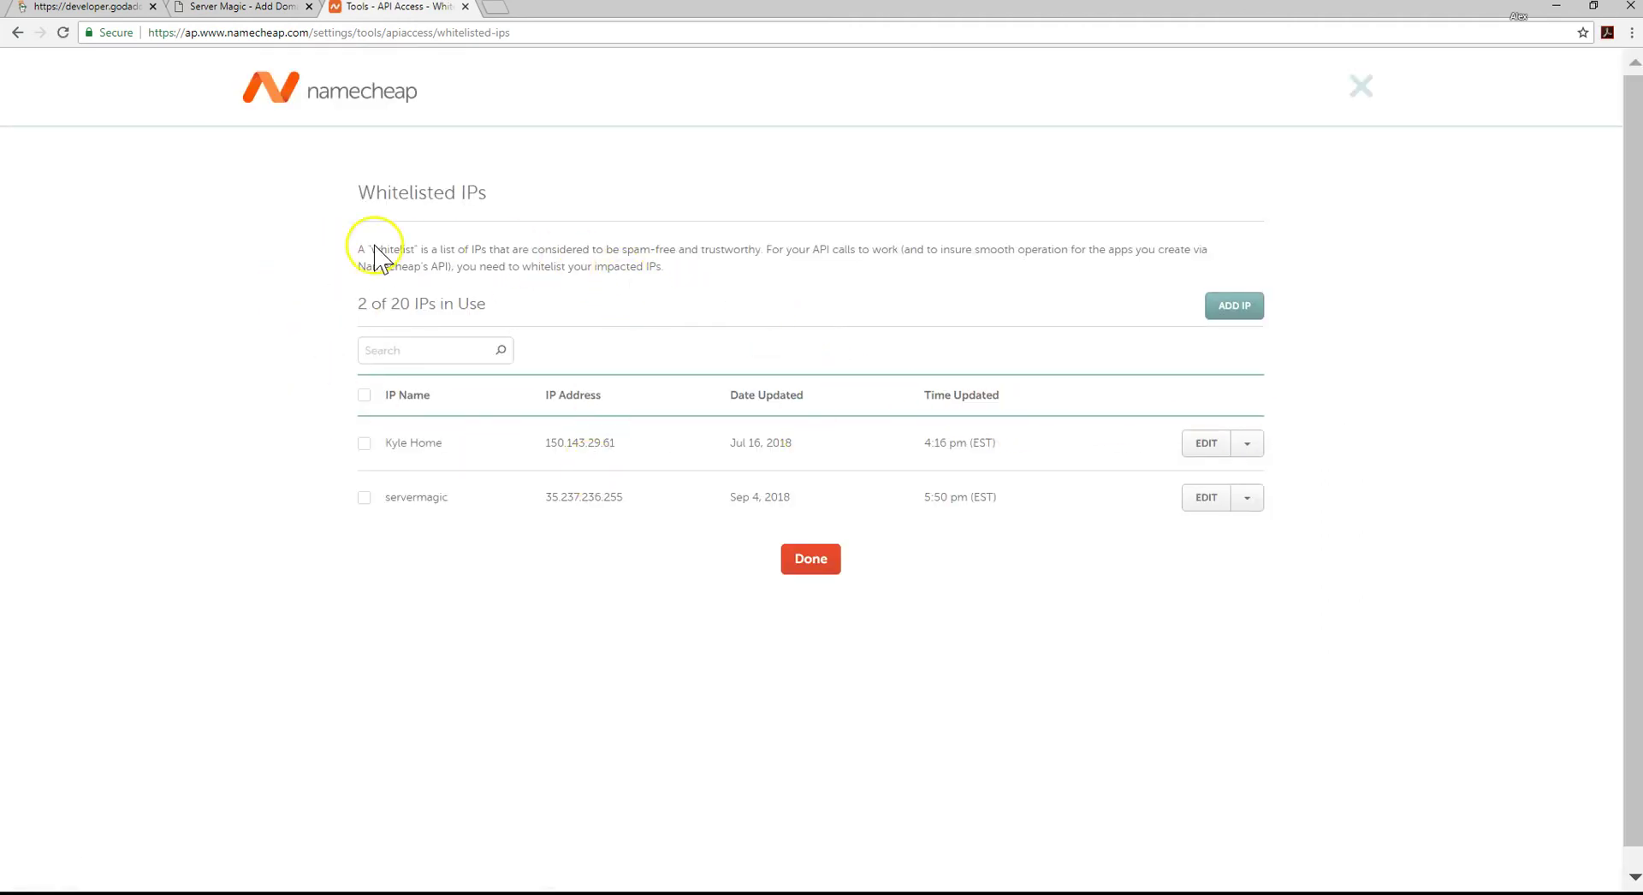
# Start a new whitelisted IP entry with the IP name servermagicapp.
pyautogui.click(1231, 303)
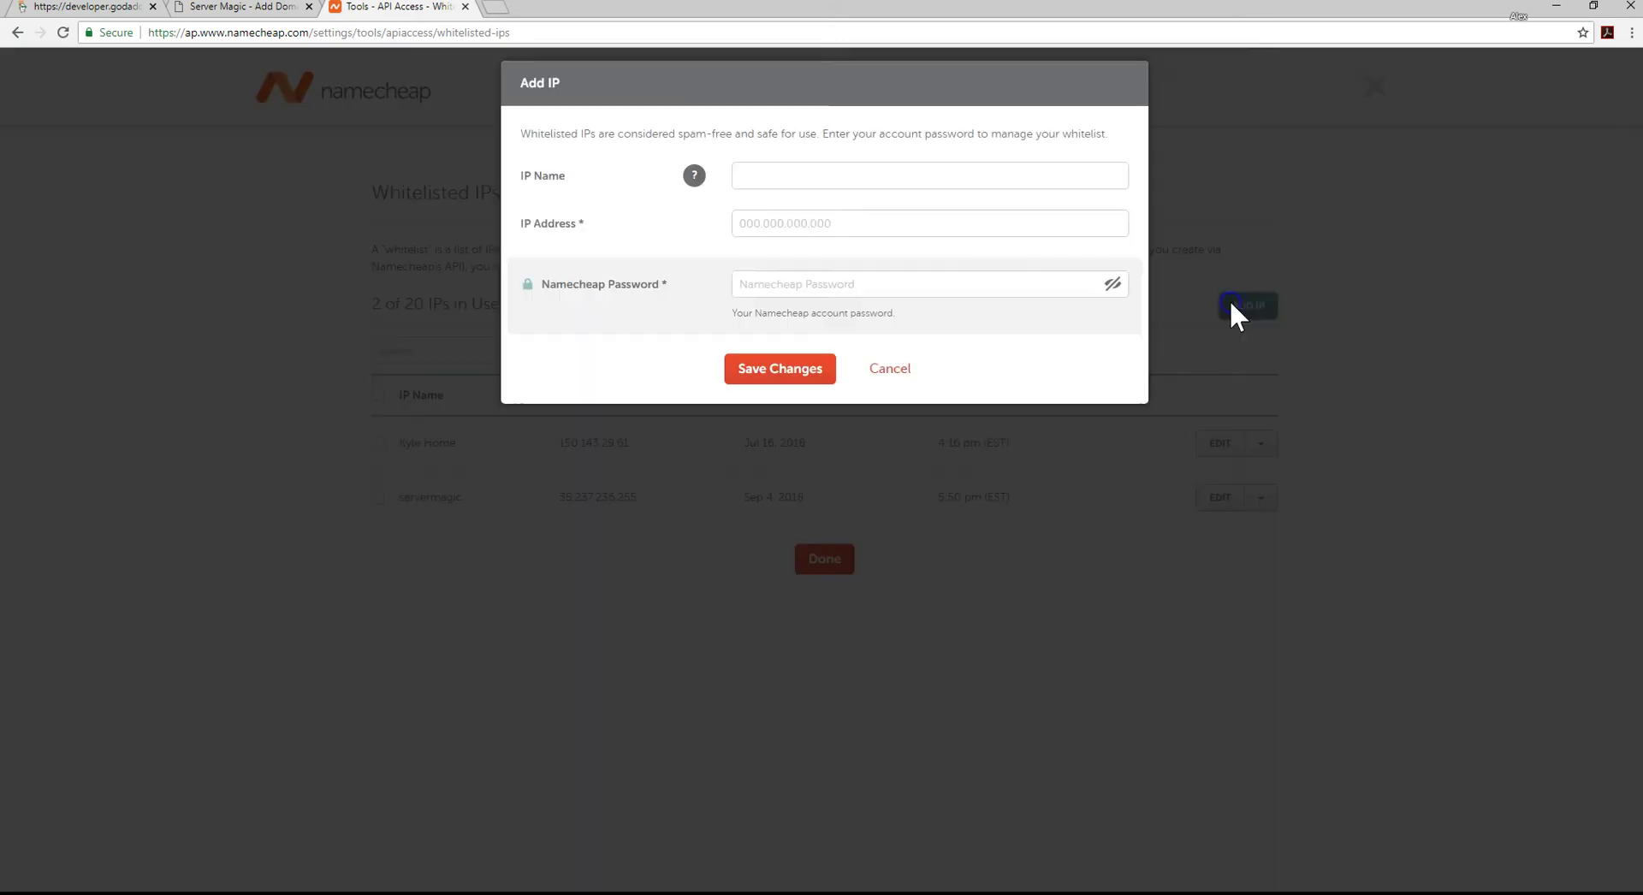
pyautogui.click(796, 171)
pyautogui.write('servermagic')
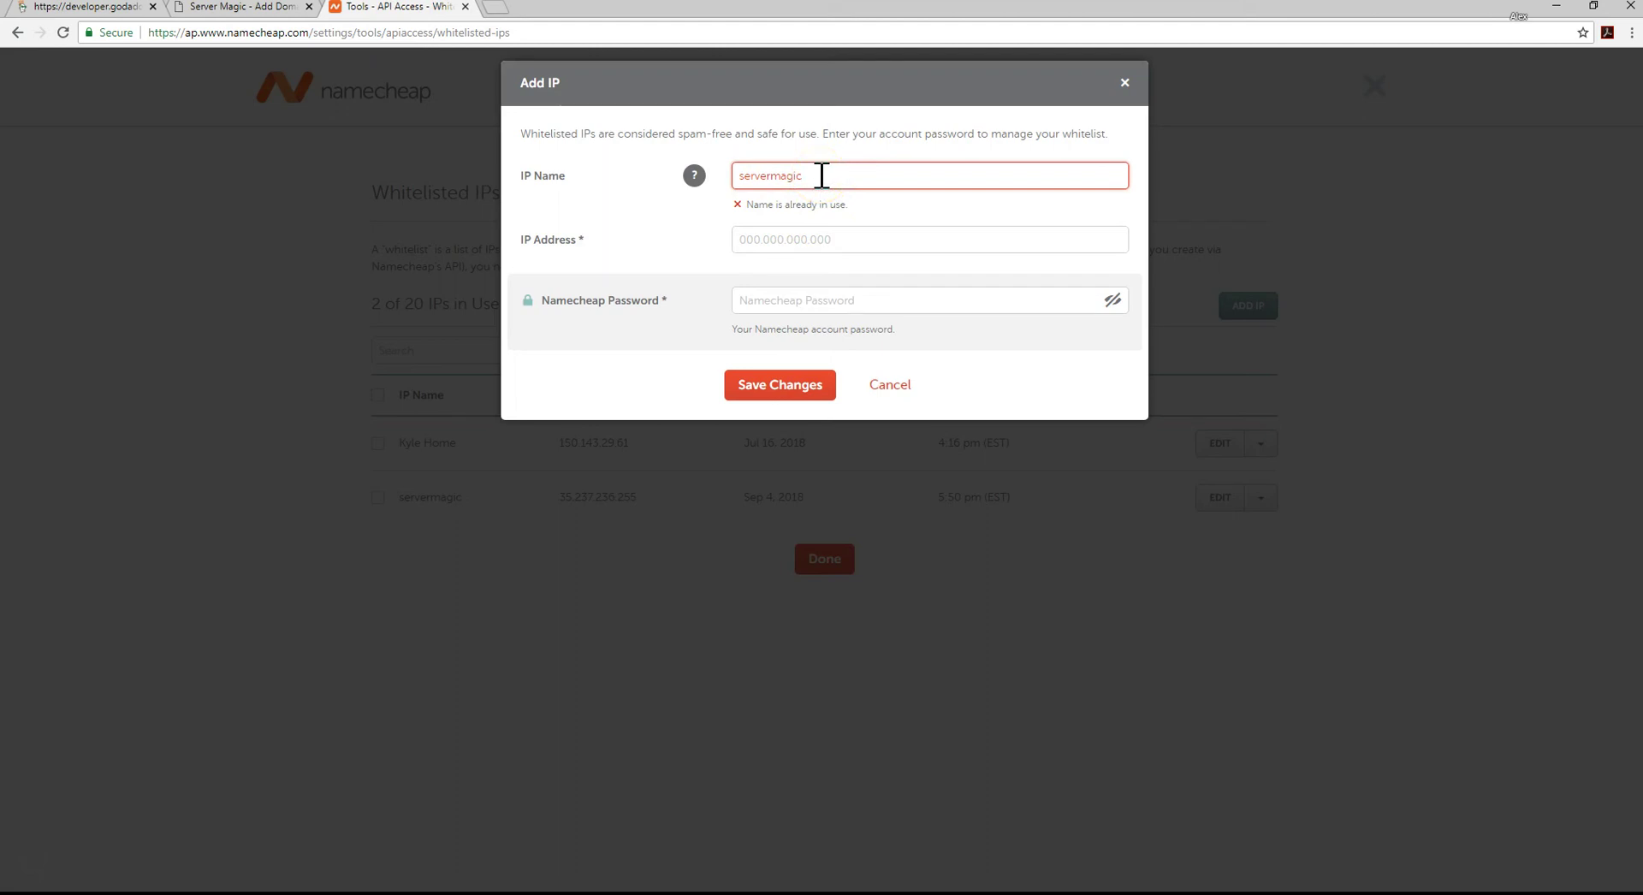
pyautogui.write('app')
pyautogui.click(811, 181)
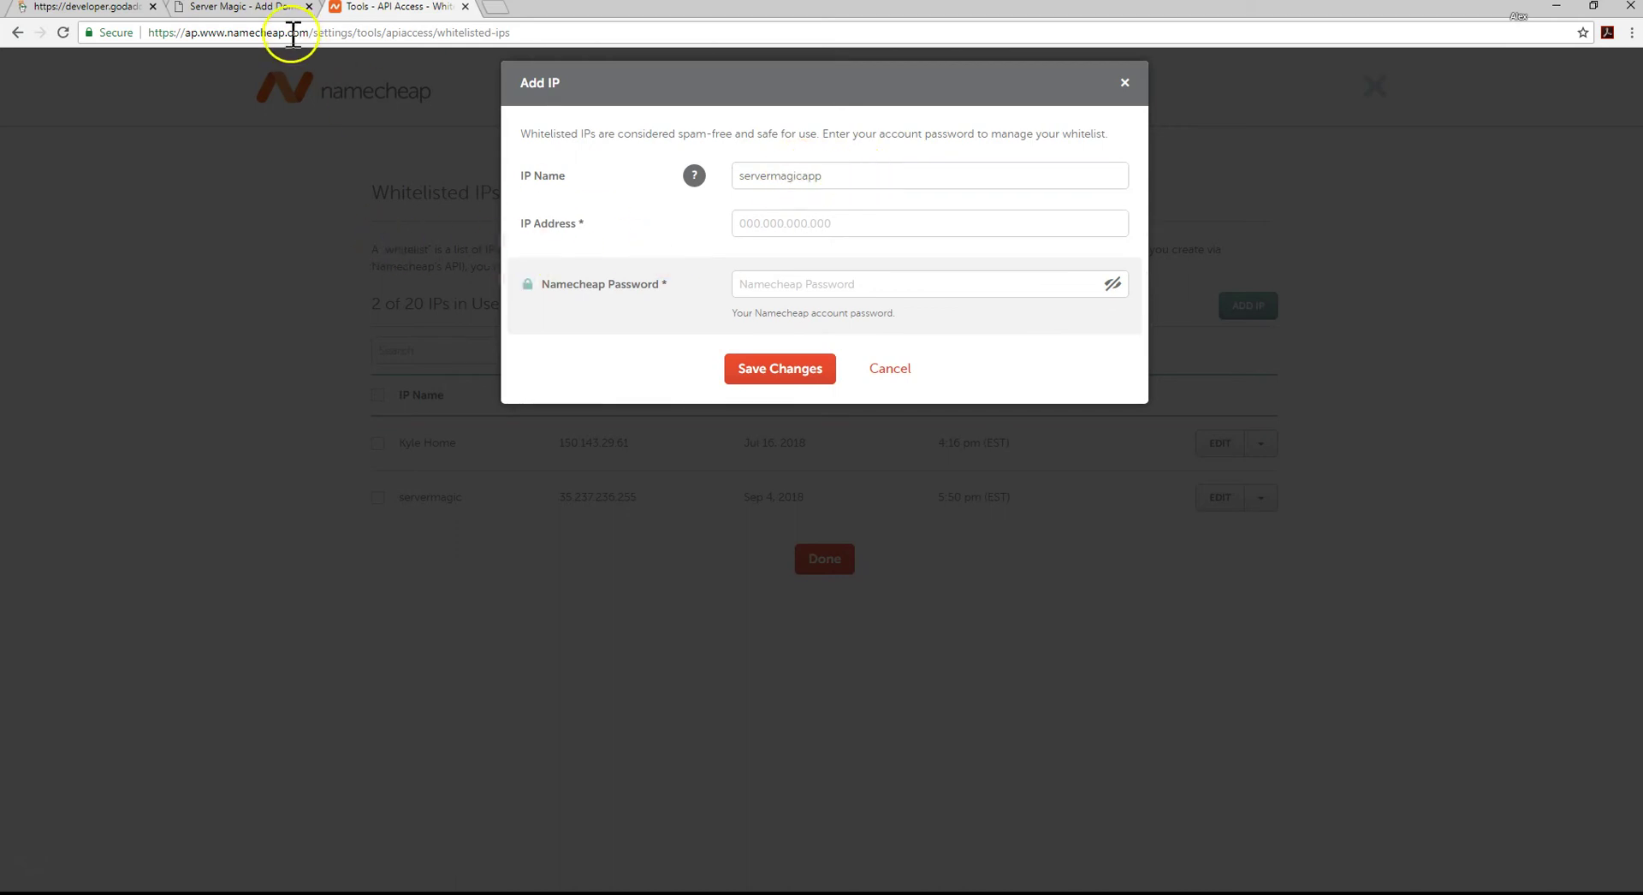
# Switch to ServerMagic and copy the server IP 35.237.236.255 from the note in the registrar account form.
pyautogui.click(244, 7)
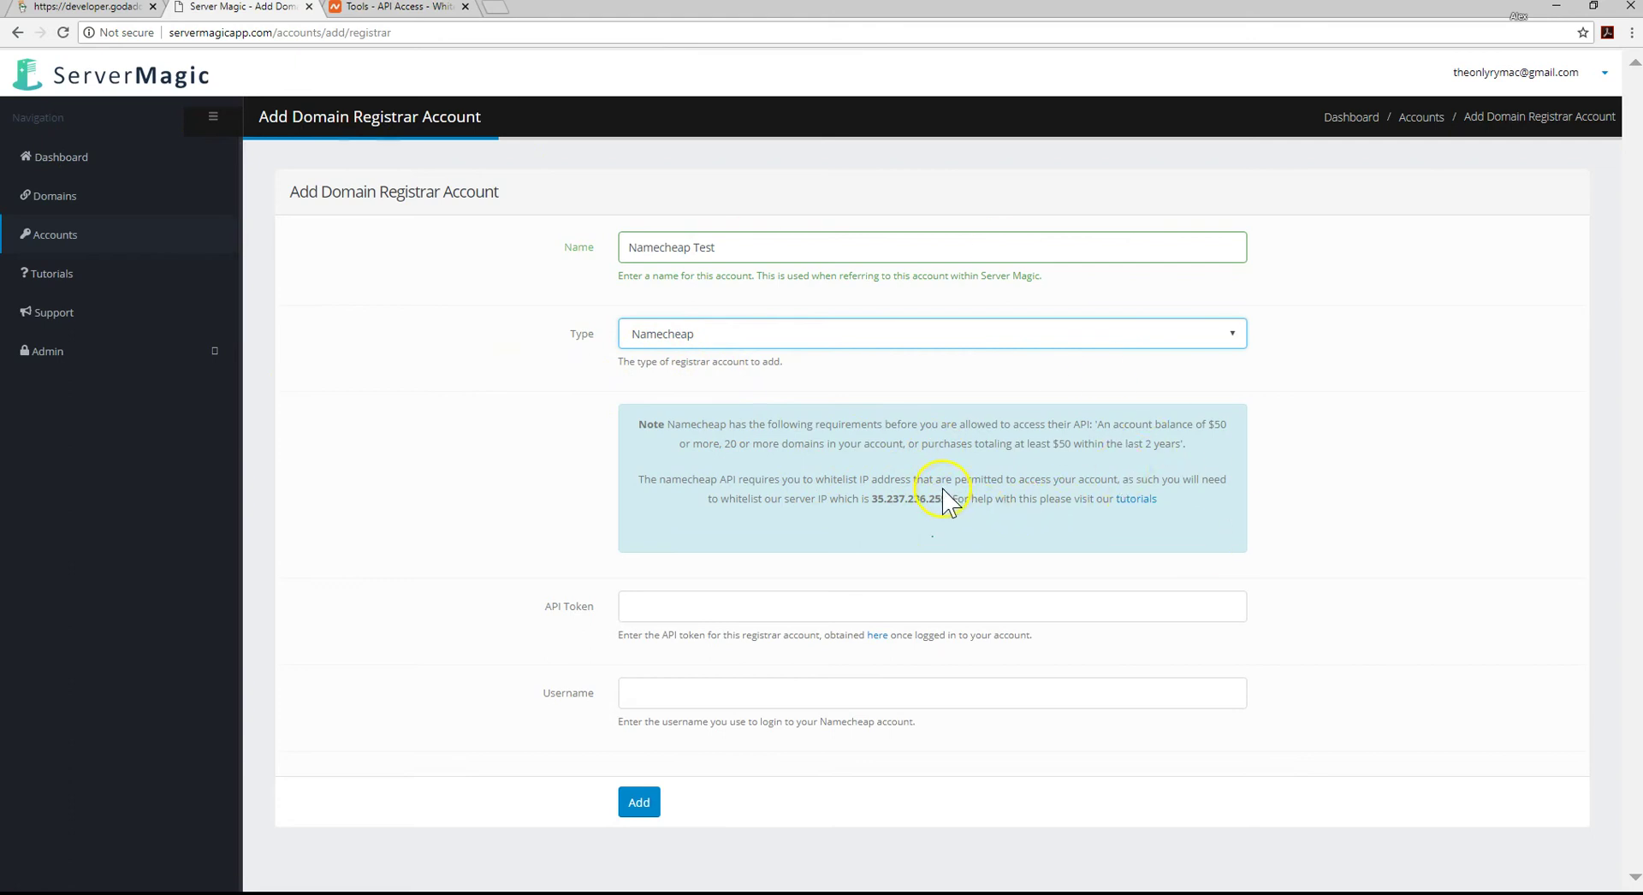
pyautogui.moveTo(947, 498); pyautogui.dragTo(870, 497)
pyautogui.hotkey('ctrl', 'c')
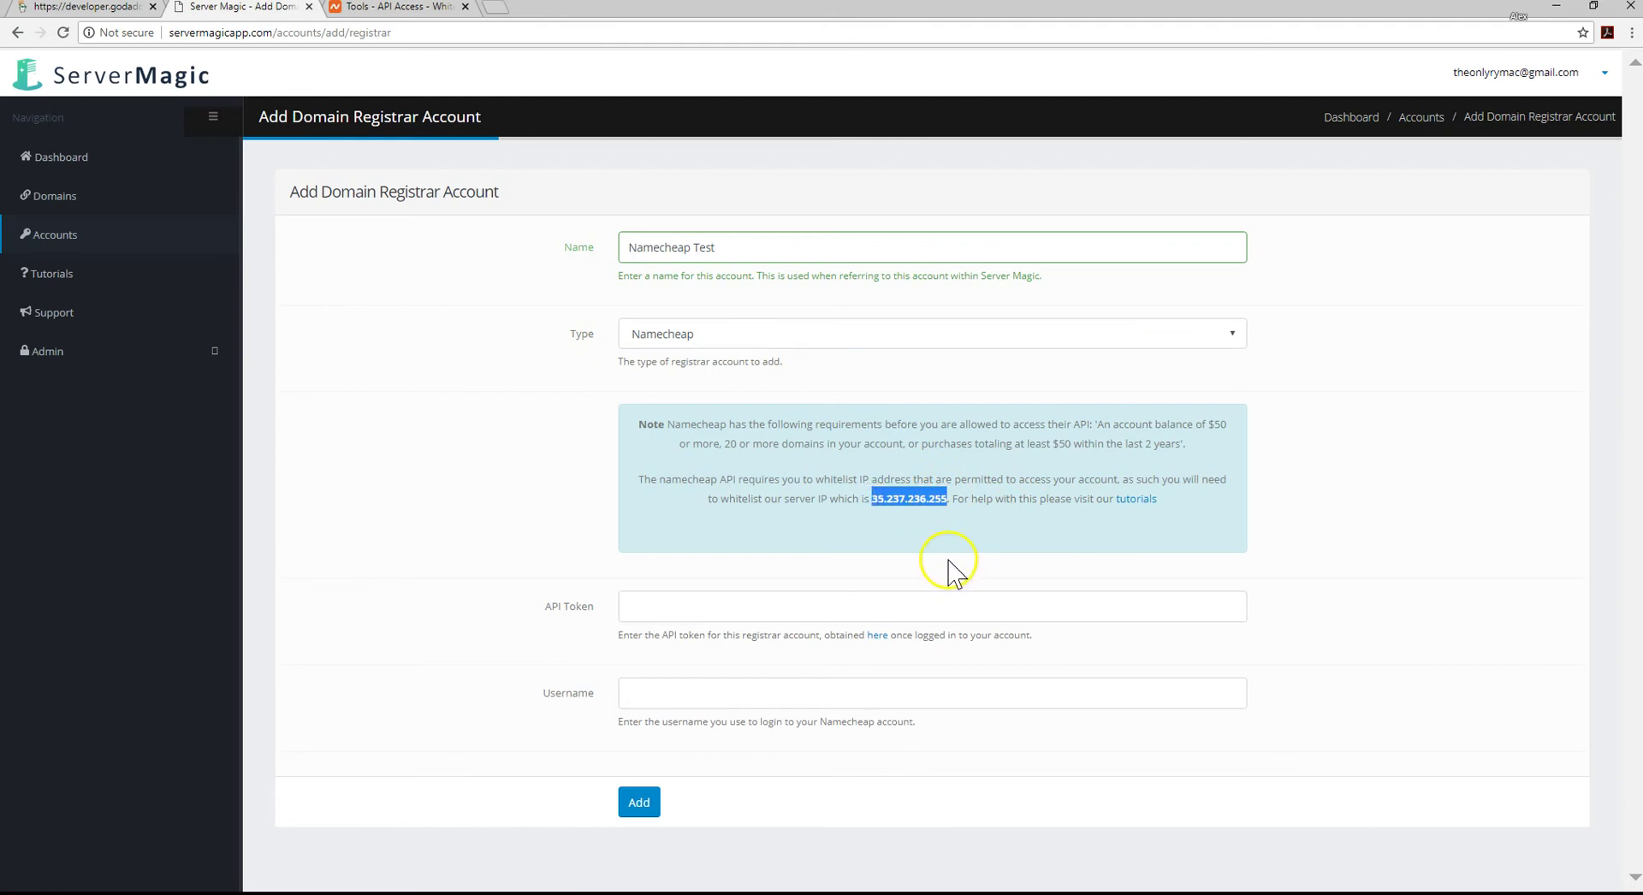
pyautogui.click(949, 504)
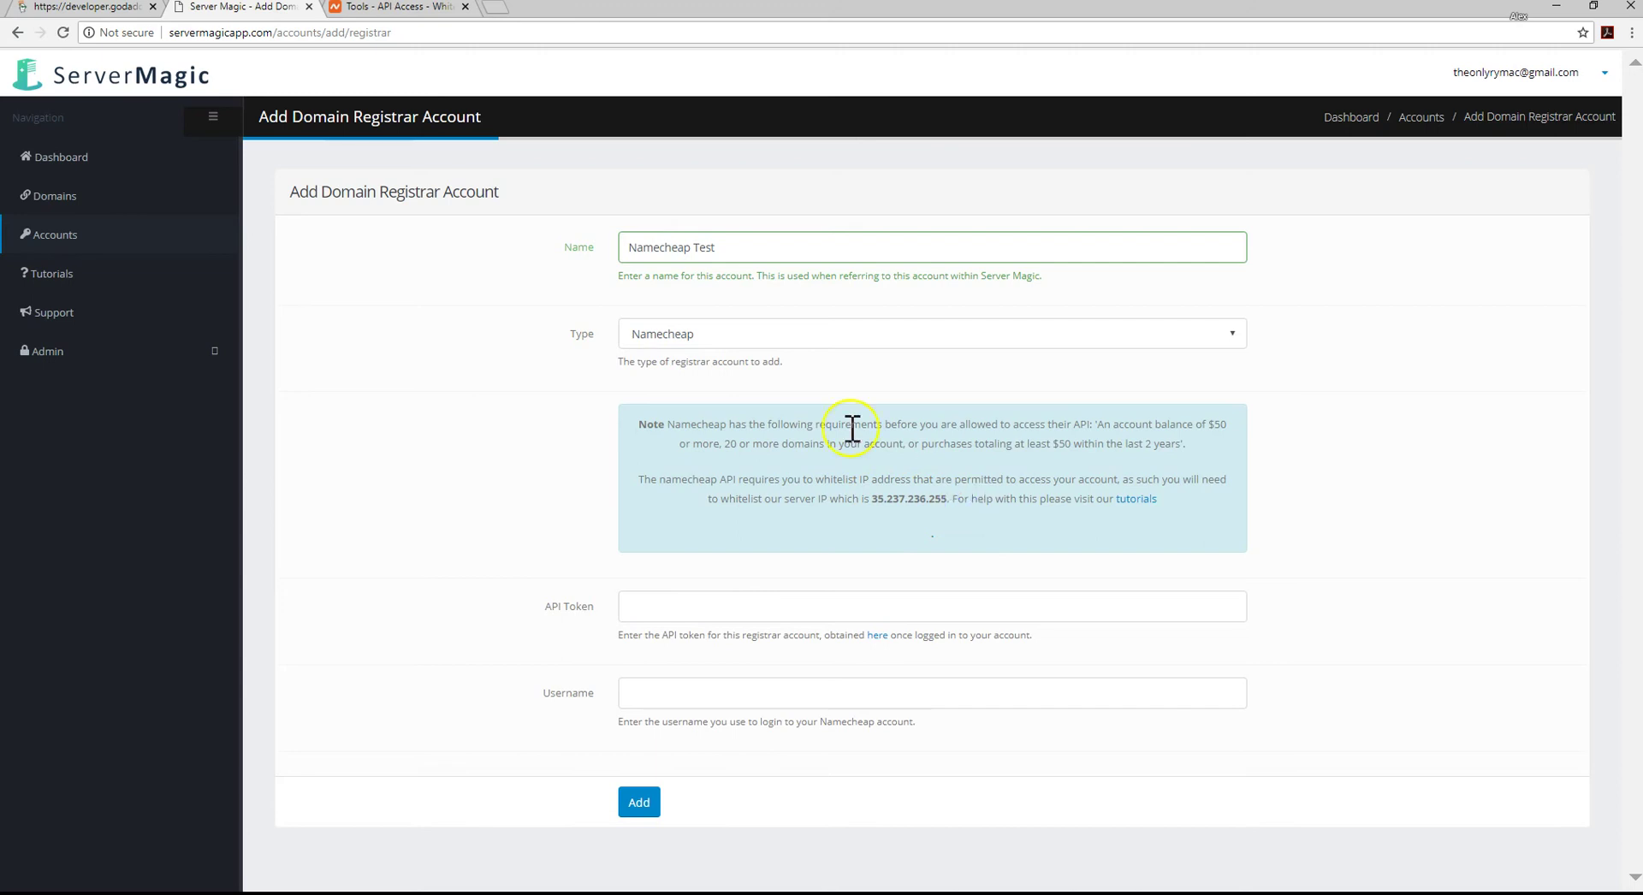
# Switch back to Namecheap, try 35.237.236.255 as the new entry's IP address, and cancel adding the entry.
pyautogui.click(376, 7)
pyautogui.click(770, 220)
pyautogui.hotkey('ctrl', 'v')
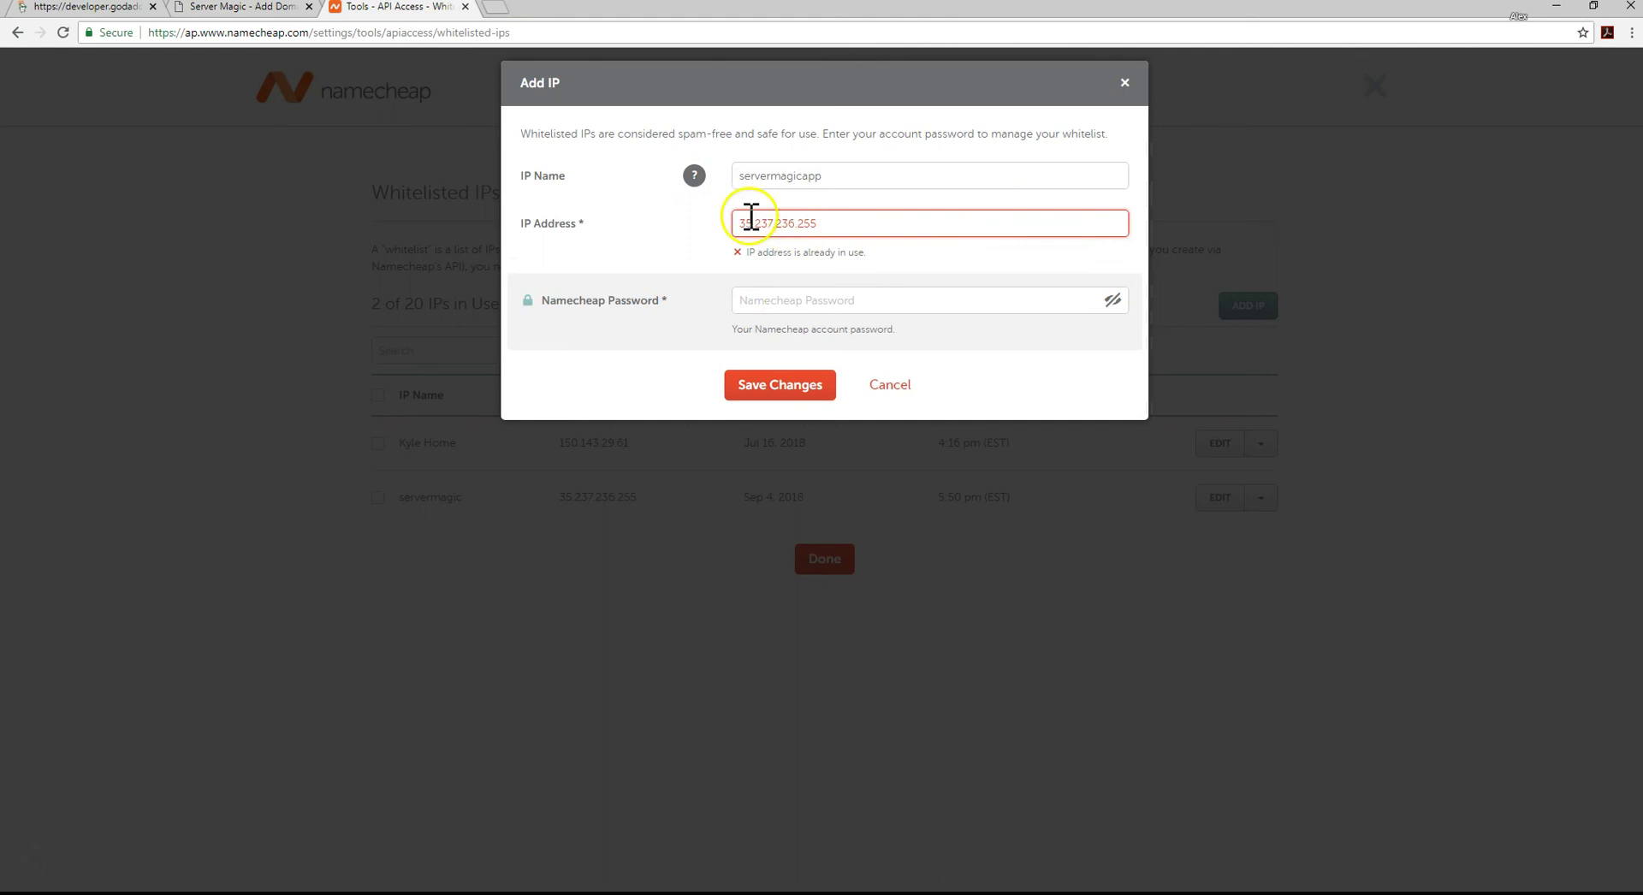
pyautogui.moveTo(921, 257); pyautogui.dragTo(745, 250)
pyautogui.click(934, 262)
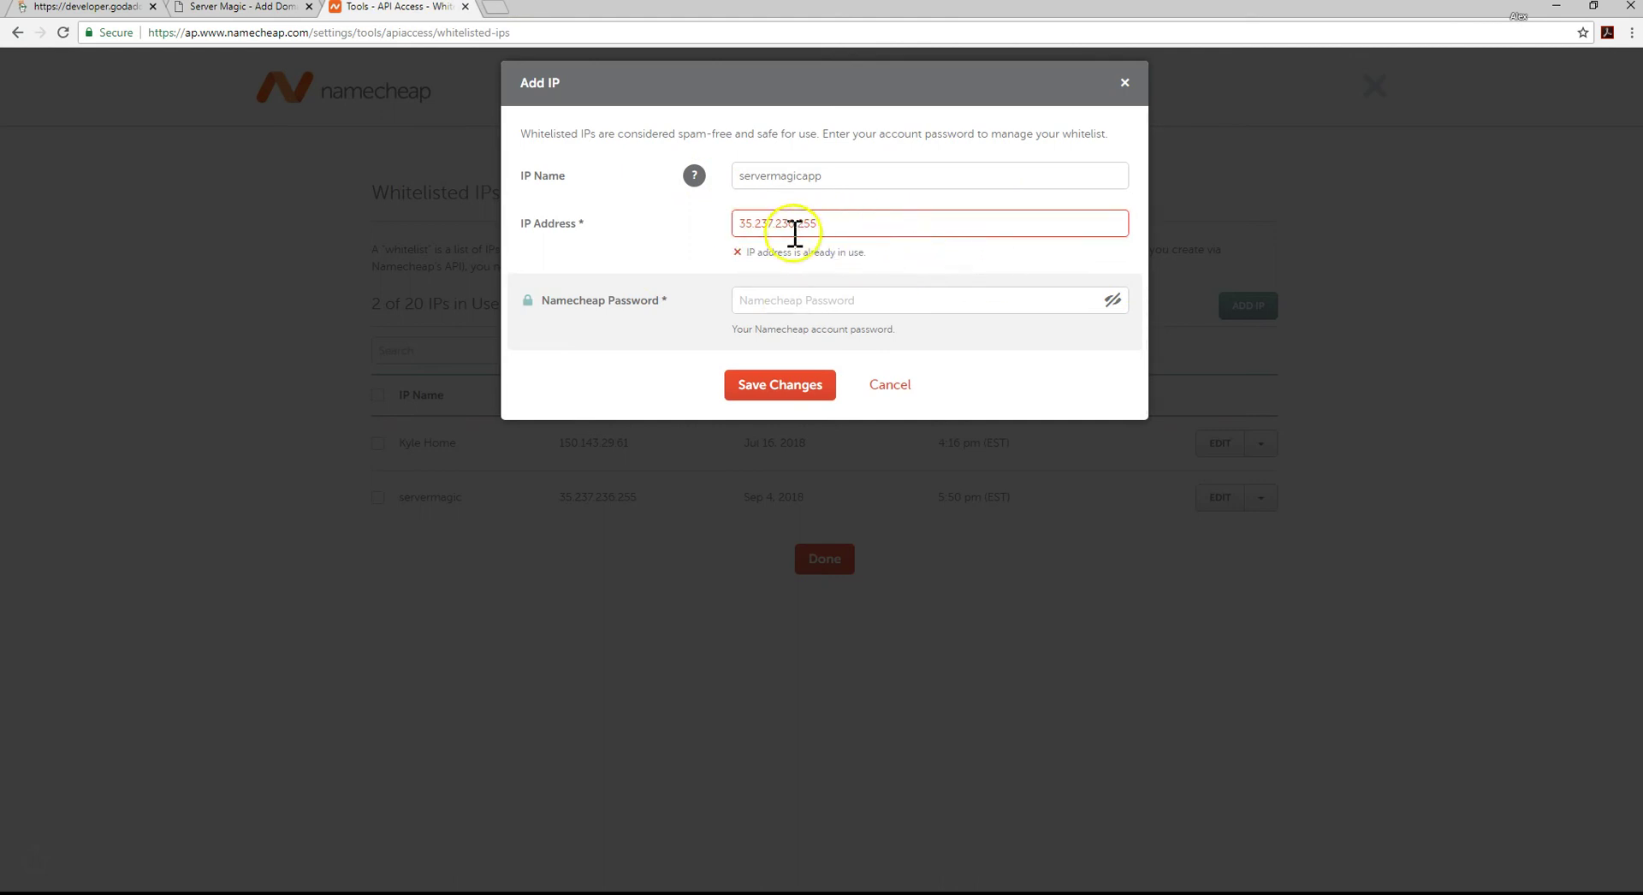
pyautogui.click(798, 301)
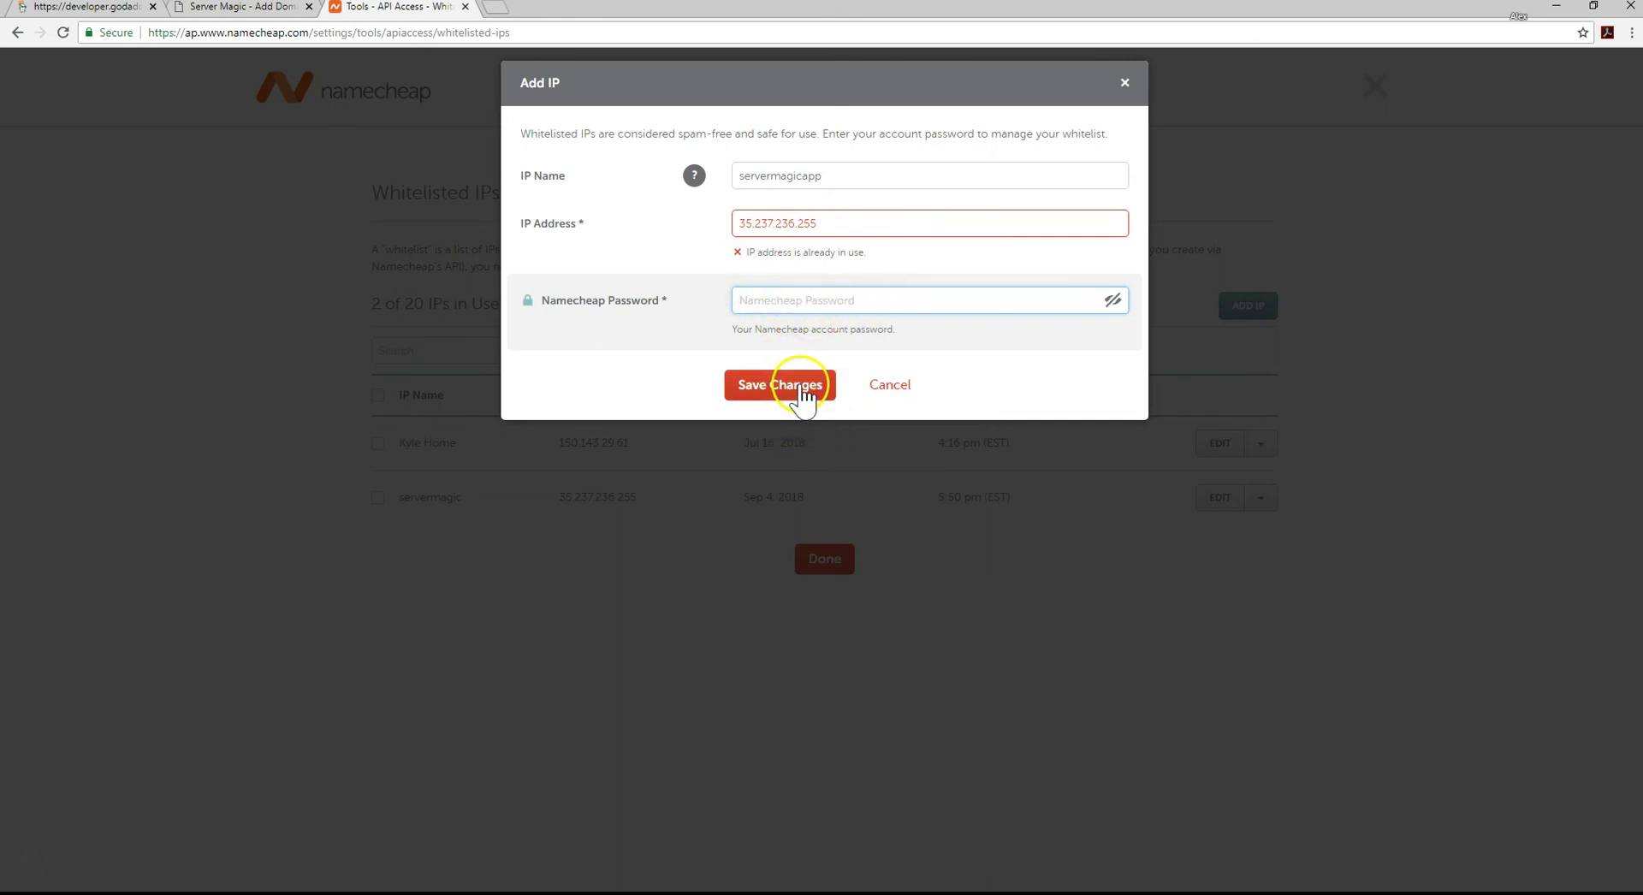
pyautogui.click(886, 386)
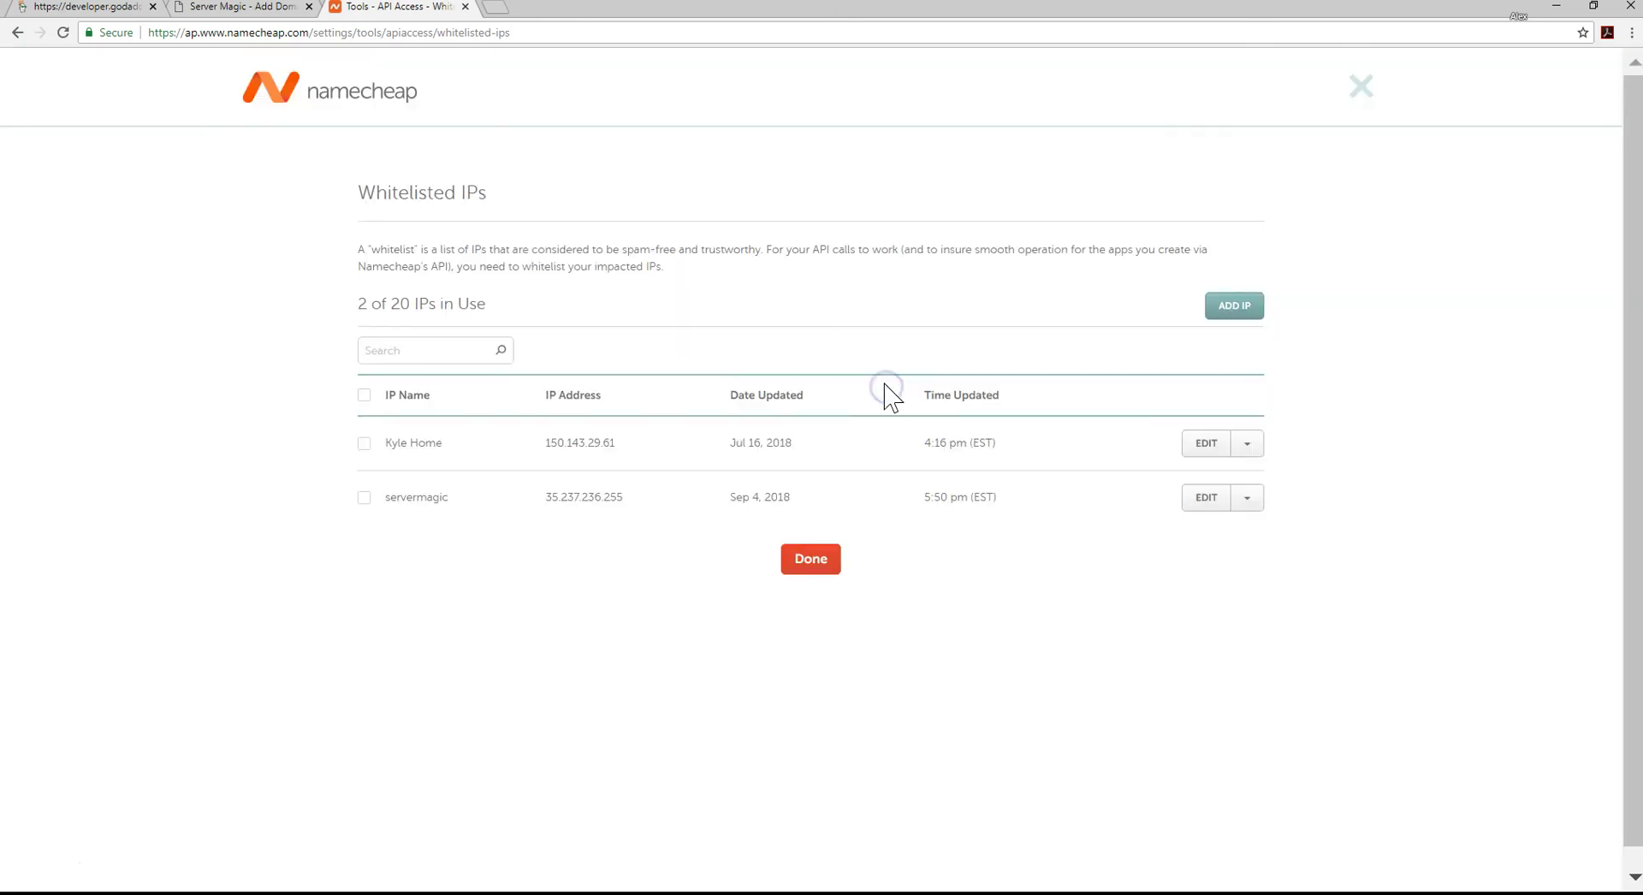
# Check the existing servermagic entry and its update date in the whitelist, and return to the API access page.
pyautogui.moveTo(385, 502); pyautogui.dragTo(1033, 510)
pyautogui.click(1030, 488)
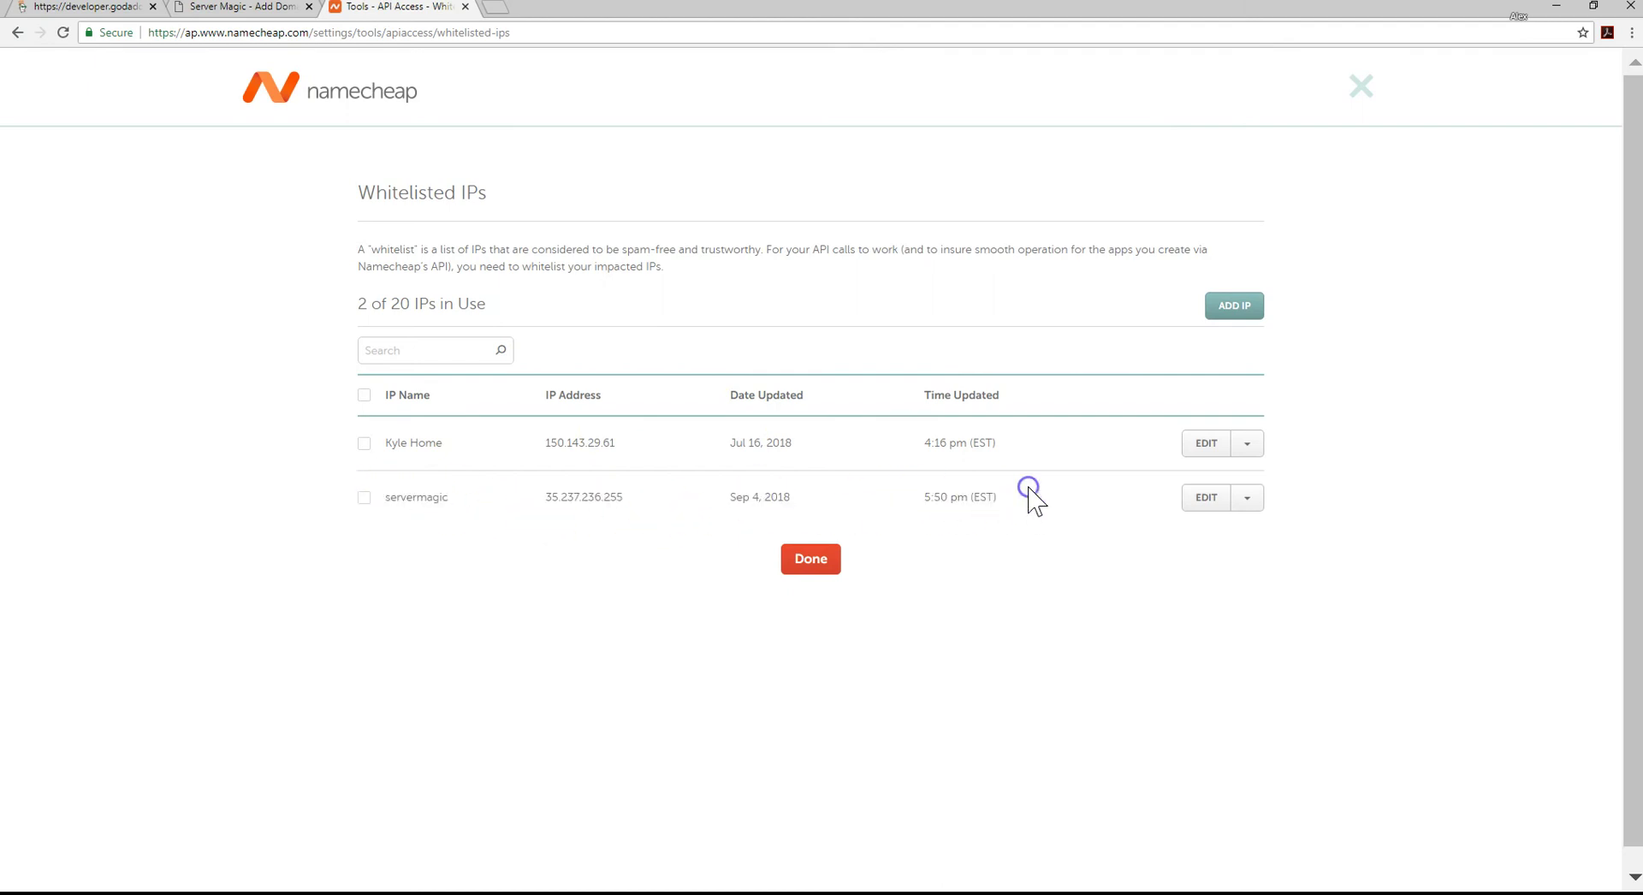
pyautogui.moveTo(799, 505); pyautogui.dragTo(716, 507)
pyautogui.click(825, 495)
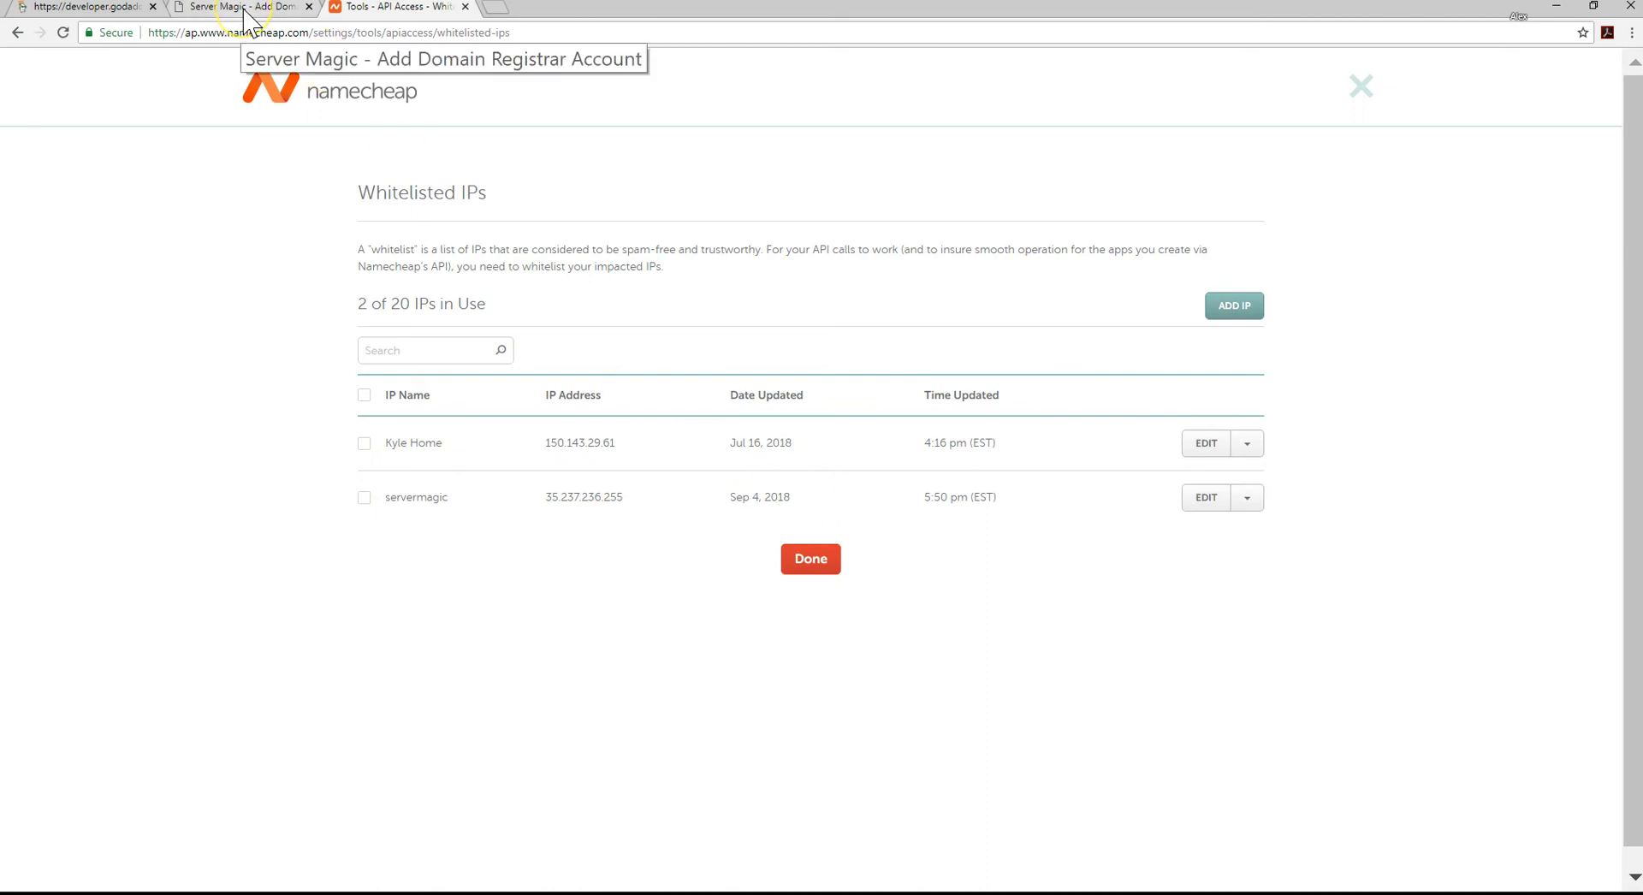
pyautogui.click(814, 564)
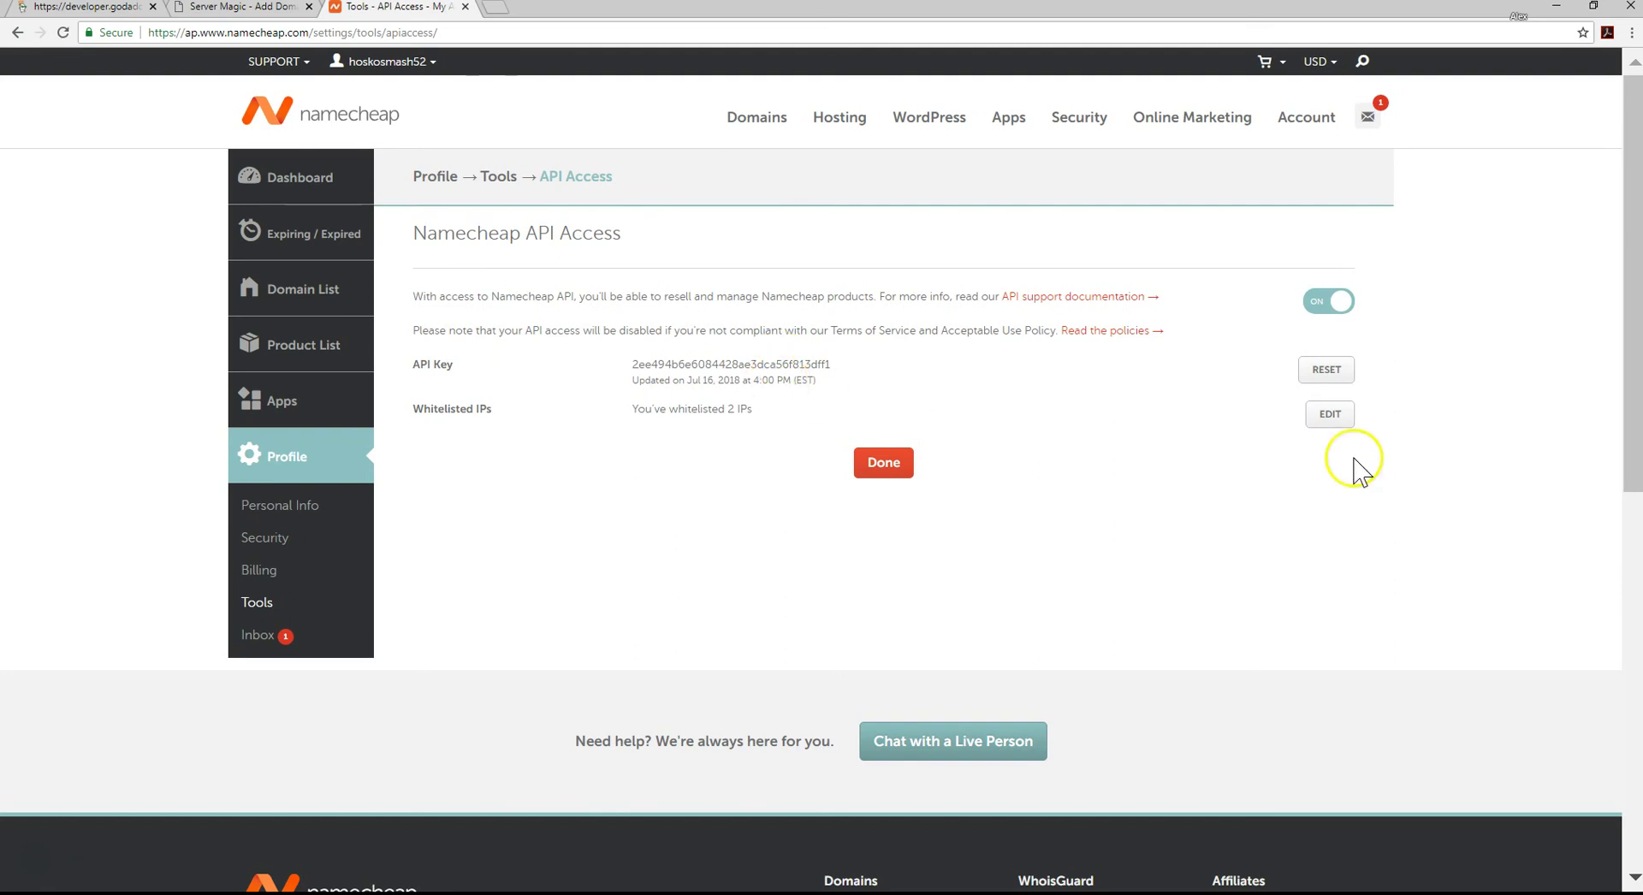
# Reset the Namecheap API key and copy the newly generated key.
pyautogui.click(1327, 370)
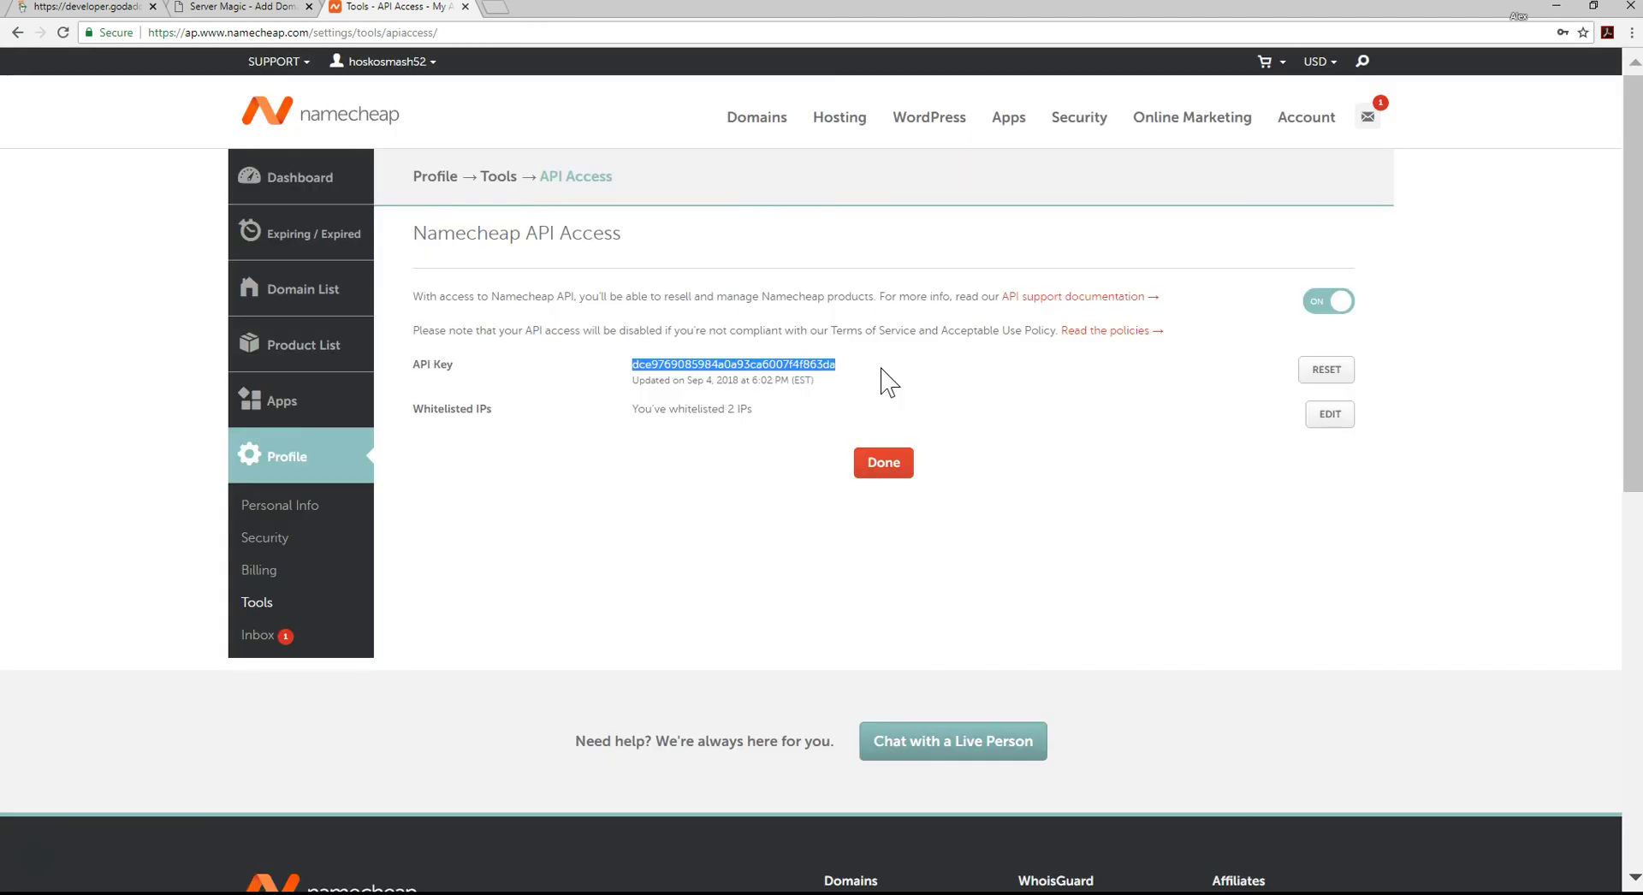
pyautogui.click(881, 369)
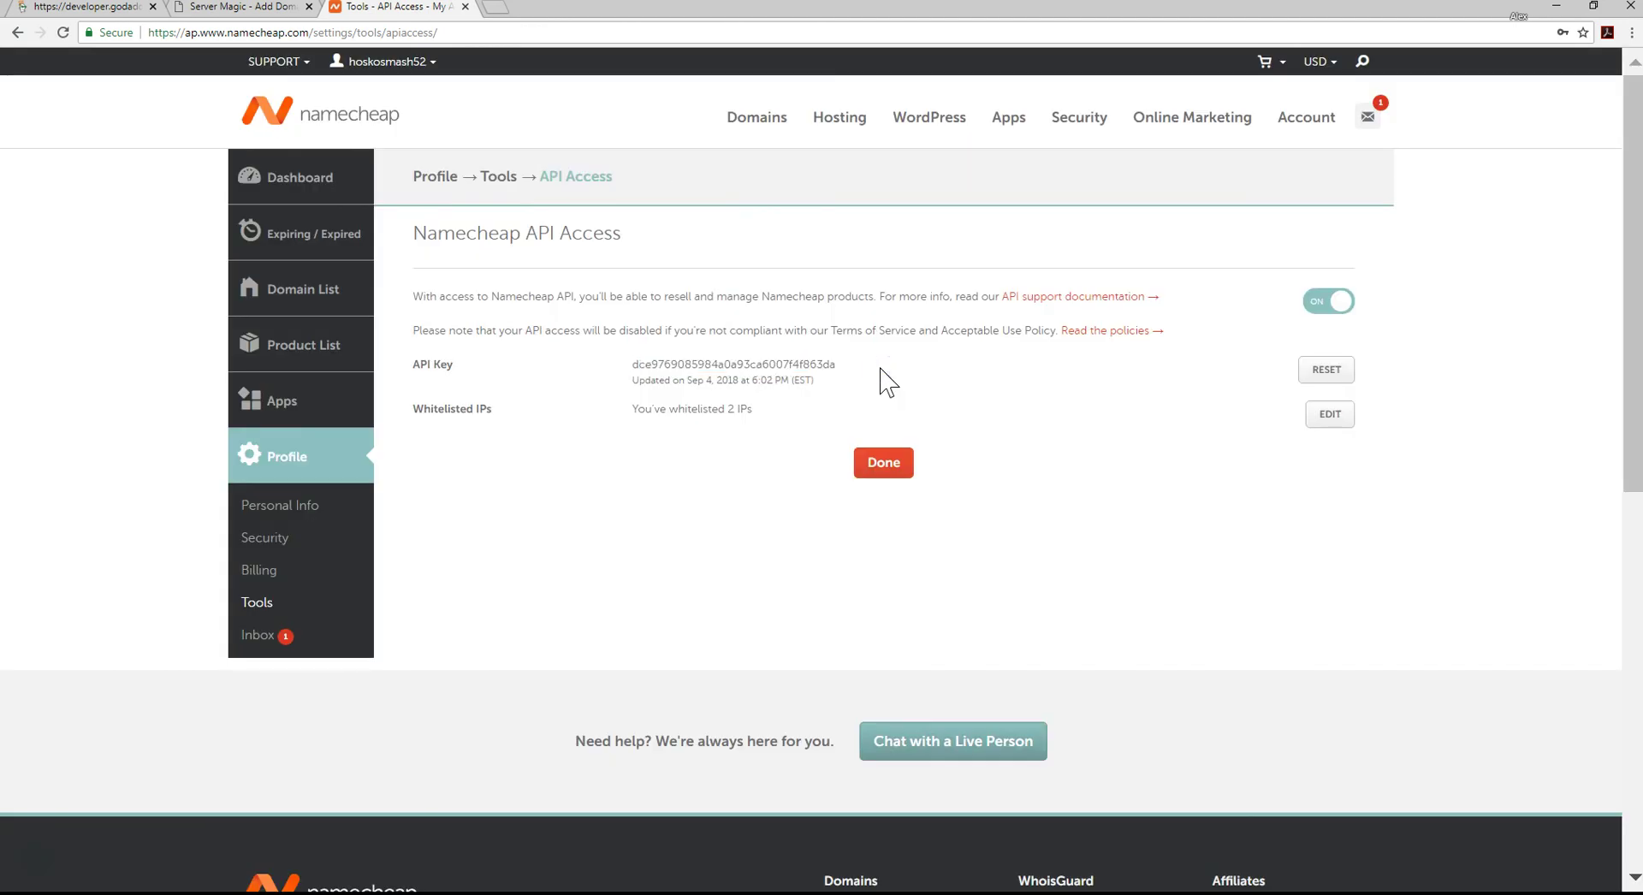
pyautogui.moveTo(840, 365)
pyautogui.mouseDown()
pyautogui.moveTo(655, 339)
pyautogui.moveTo(630, 366)
pyautogui.moveTo(837, 362)
pyautogui.mouseUp()
pyautogui.click(662, 374)
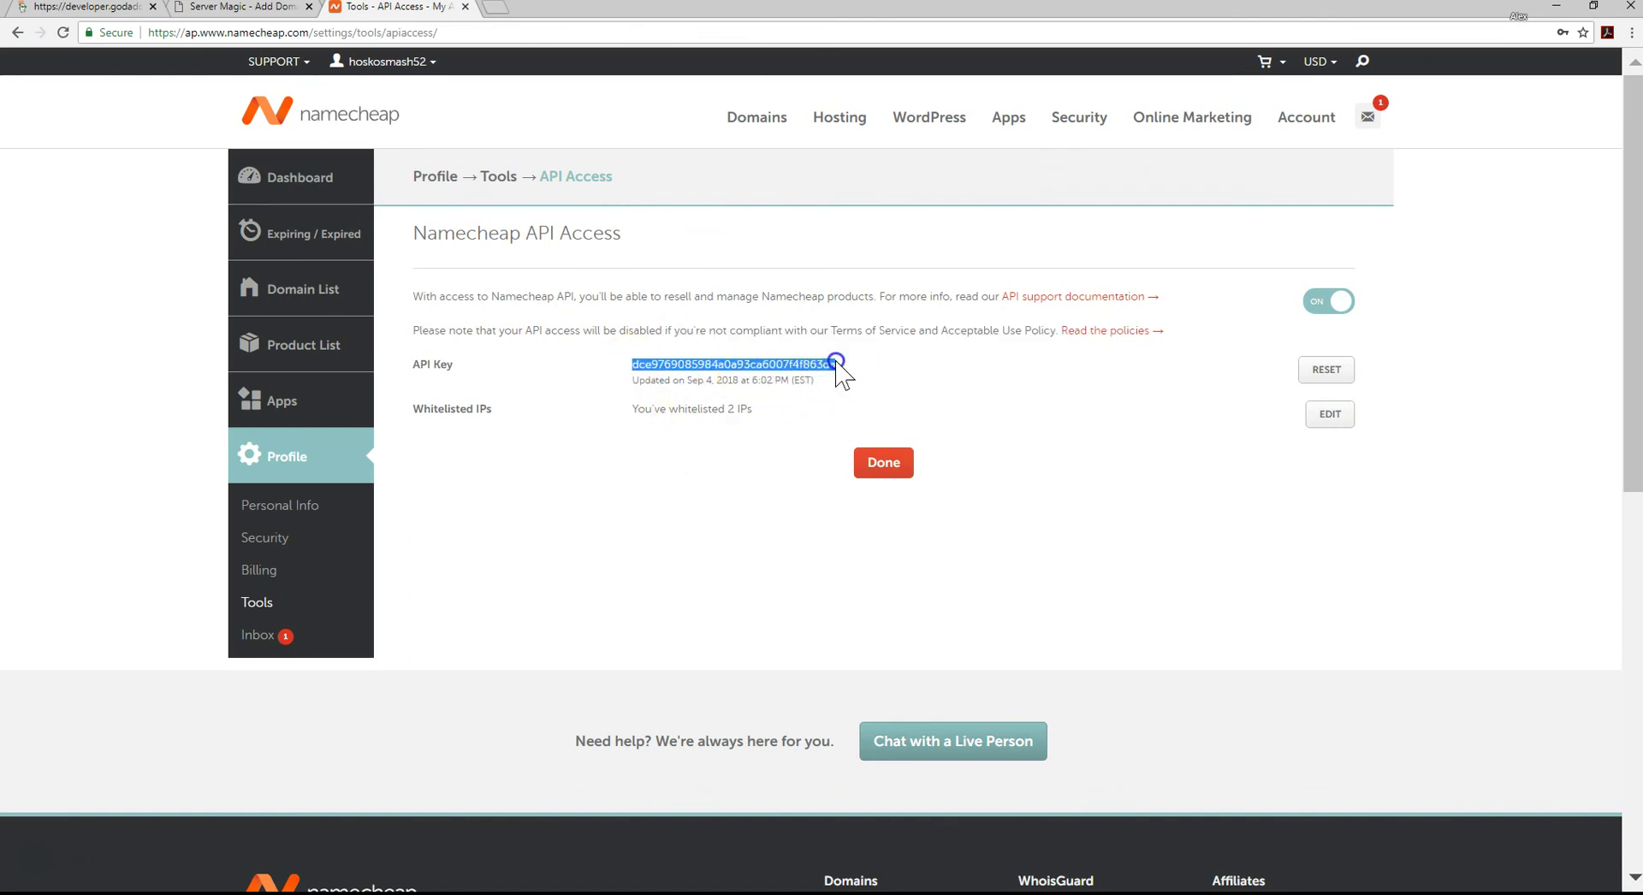
# Switch to ServerMagic, fill in the API token and the Namecheap username, and add the registrar account.
pyautogui.click(257, 7)
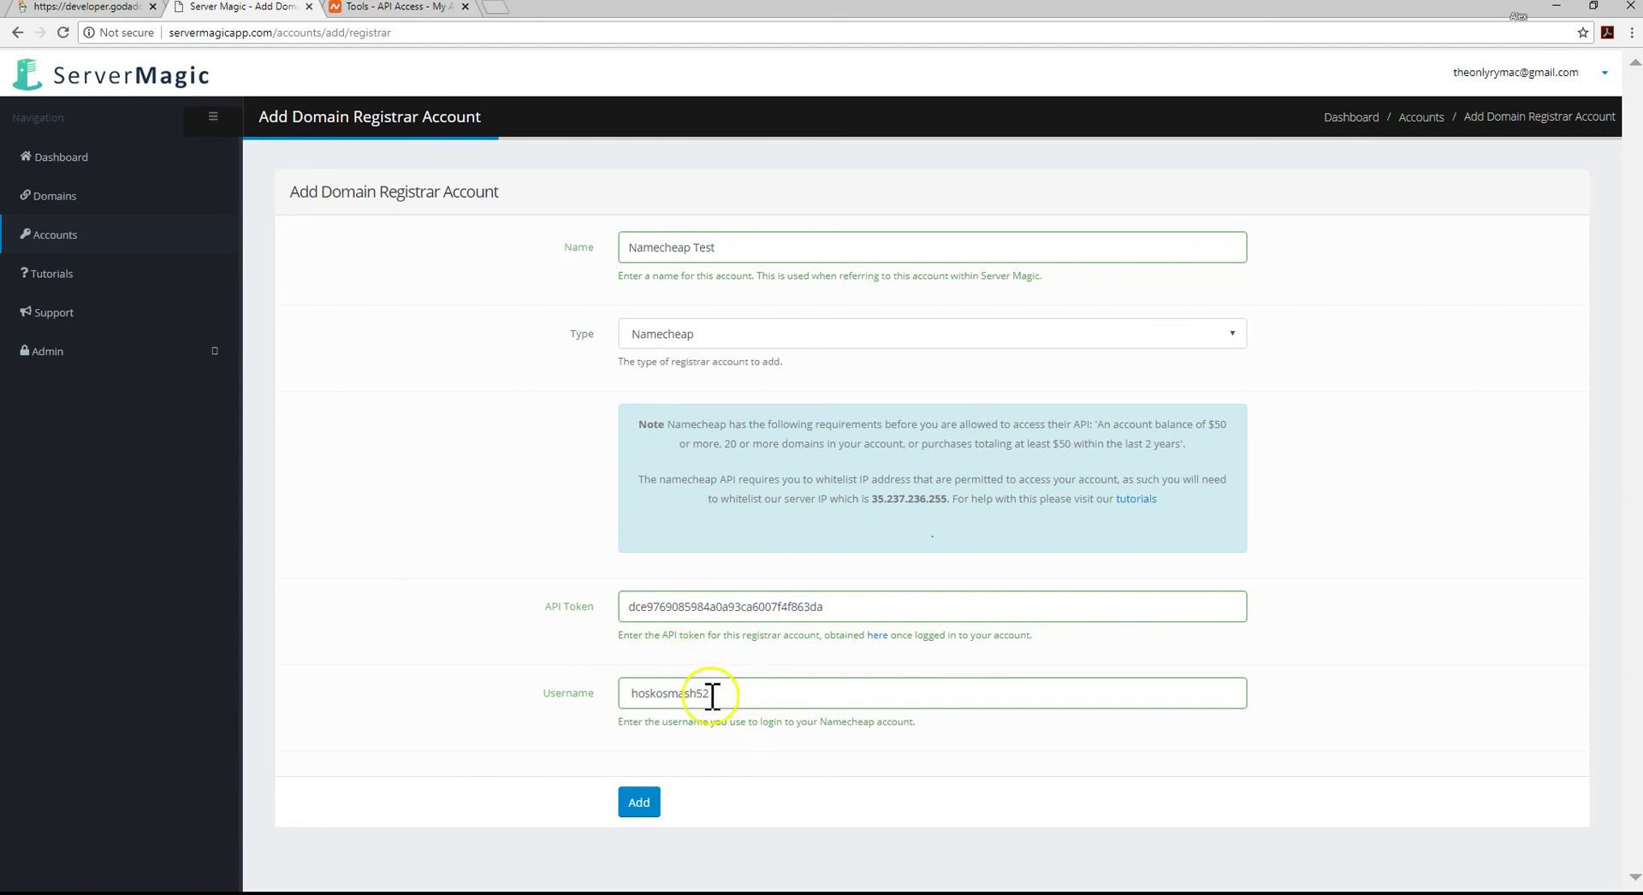
pyautogui.click(651, 809)
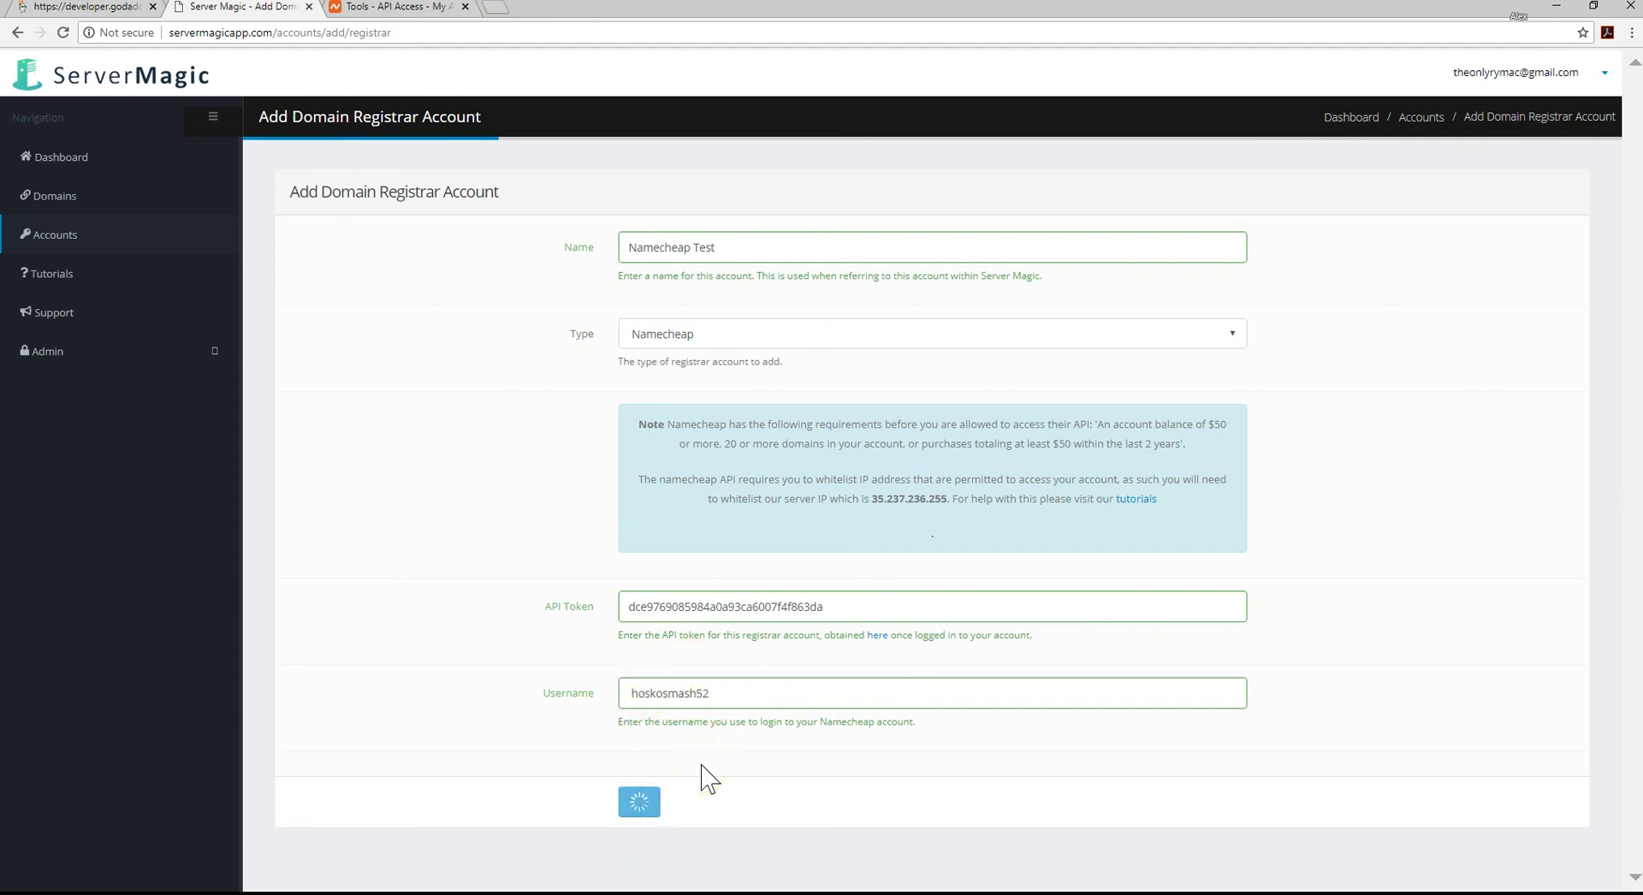